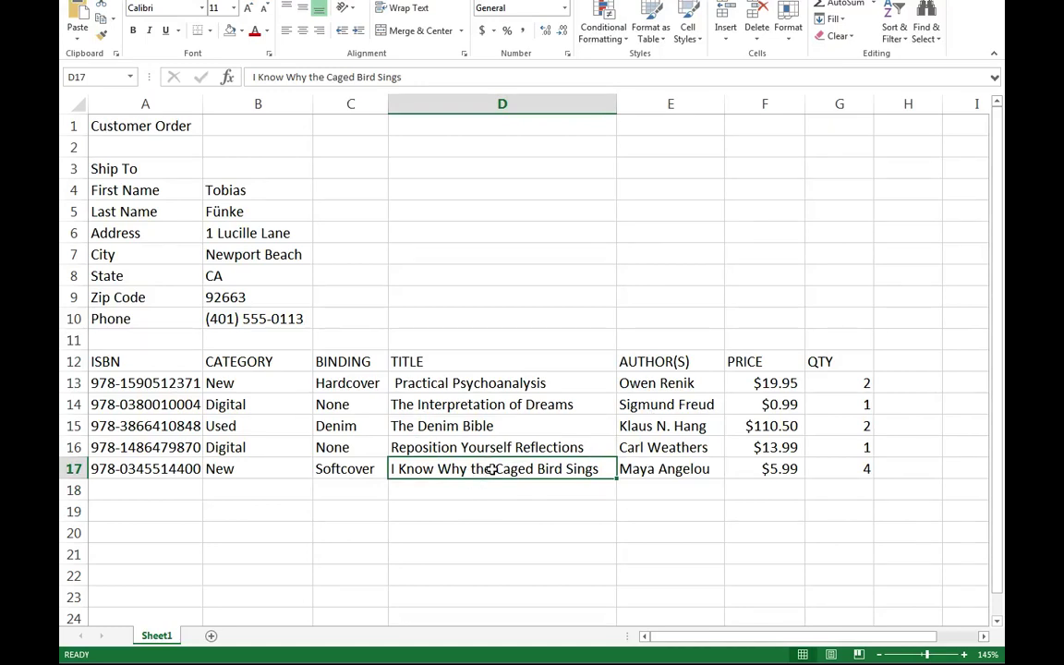
{"action": "double_click", "coordinate": [492, 469]}
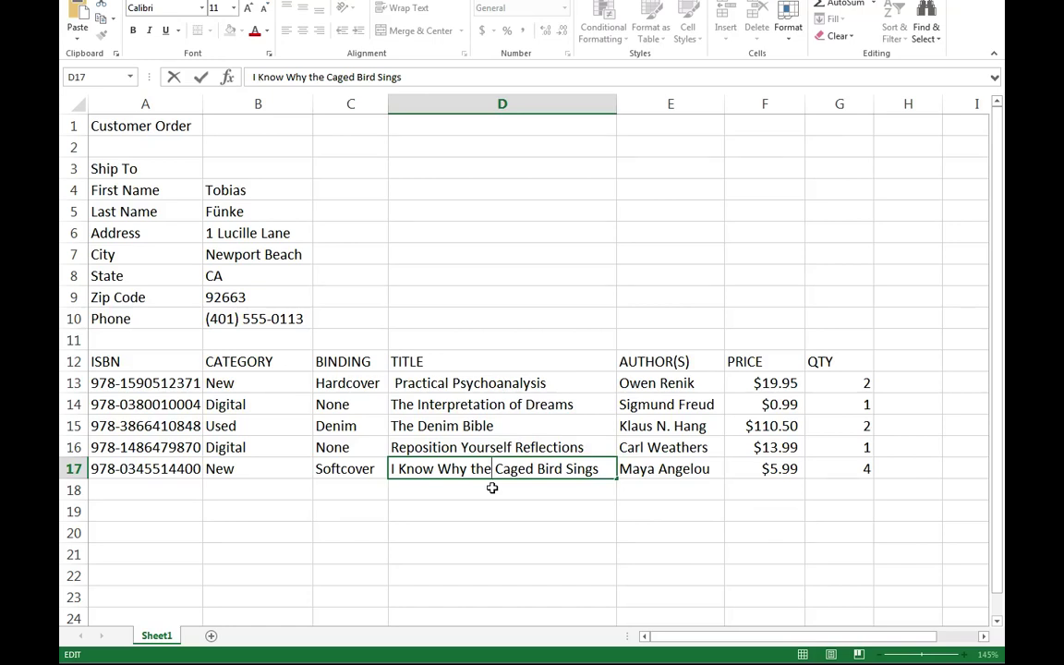
{"action": "key", "text": "alt+Return"}
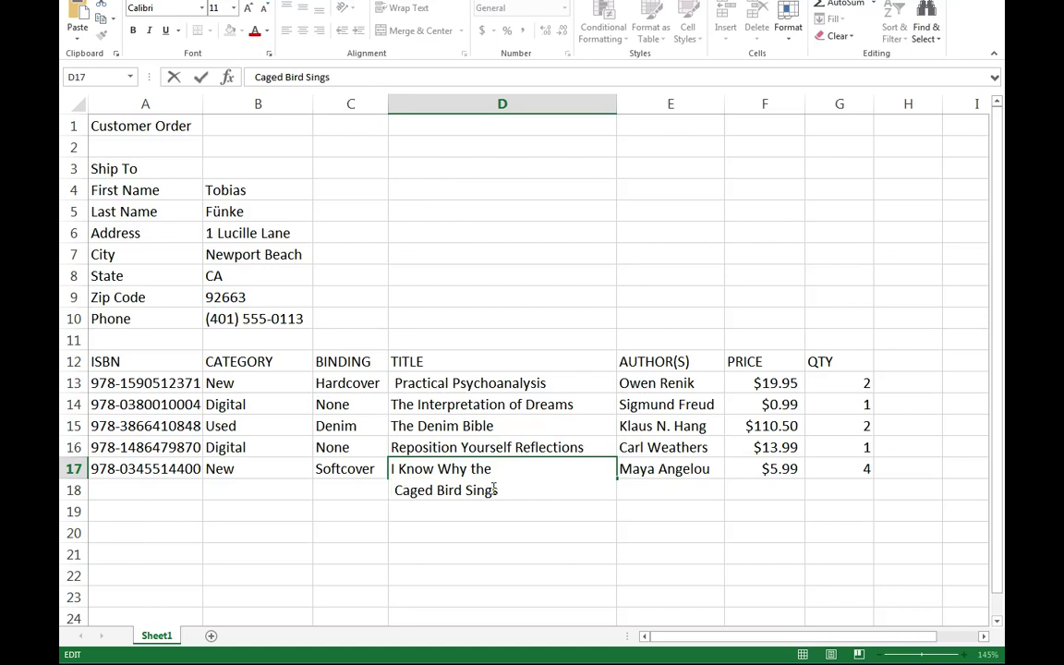
{"action": "key", "text": "BackSpace"}
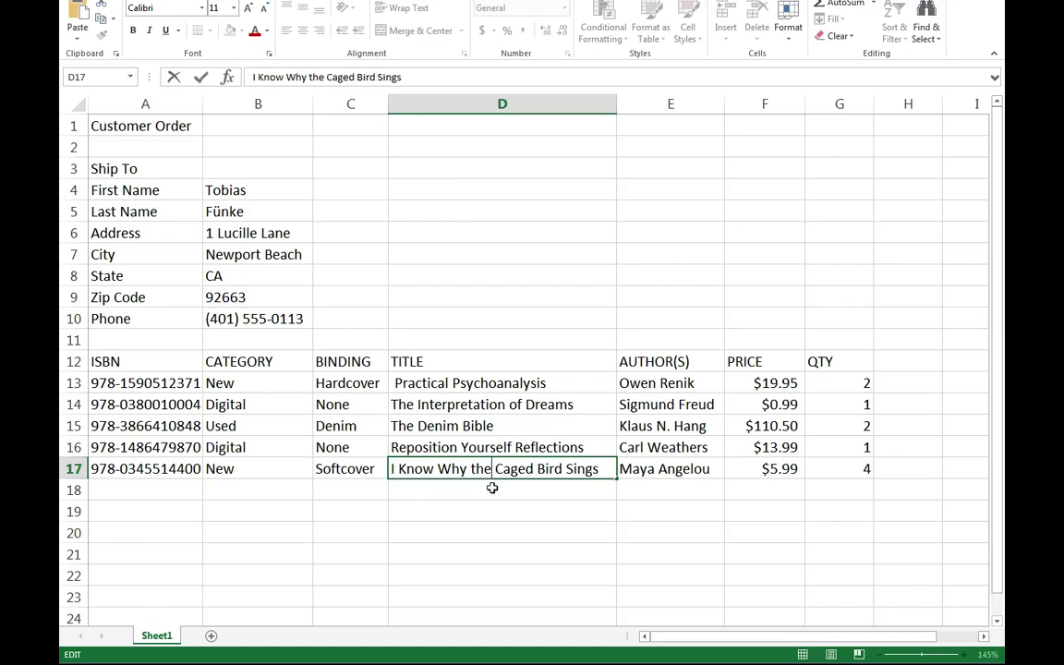
{"action": "key", "text": "Return"}
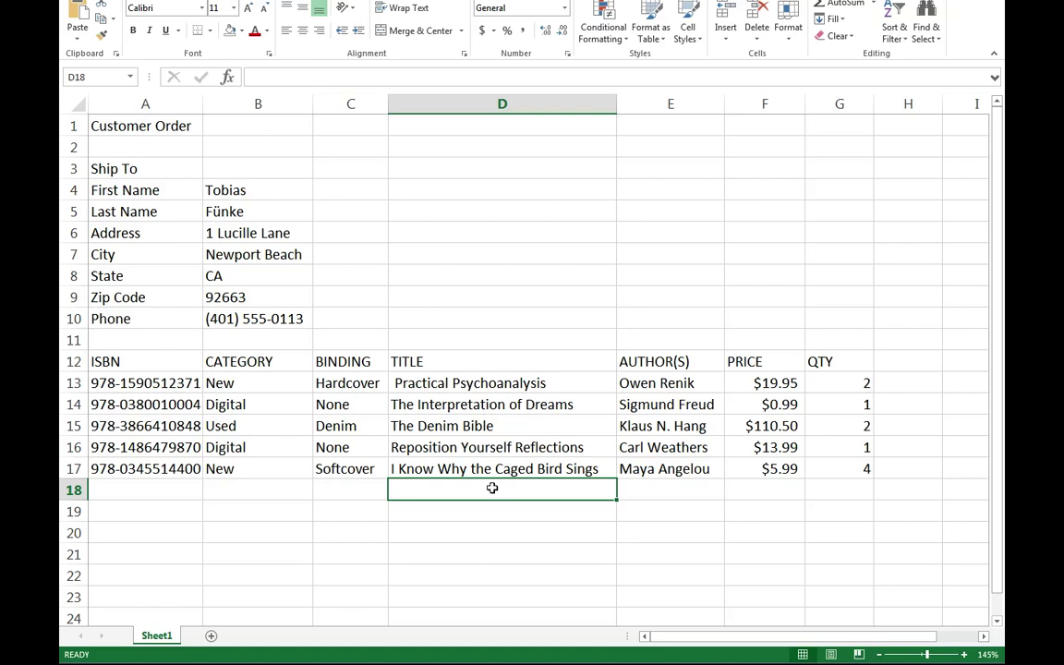
Insert a line break in the title in D17 so that "Caged Bird Sings" starts a second line.
{"action": "left_click", "coordinate": [487, 469]}
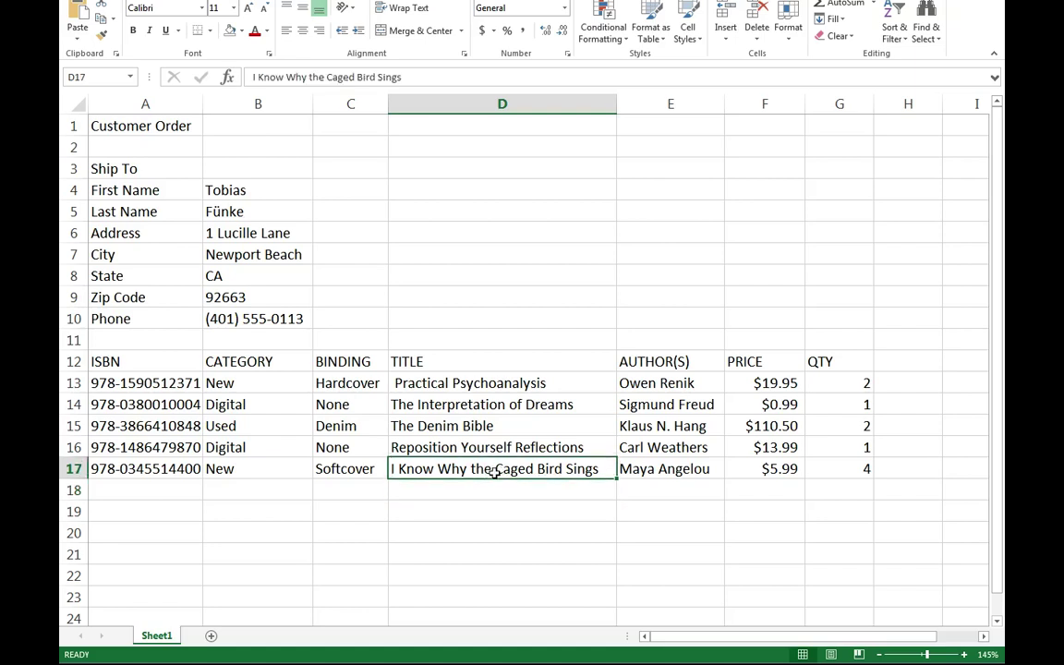
{"action": "double_click", "coordinate": [496, 469]}
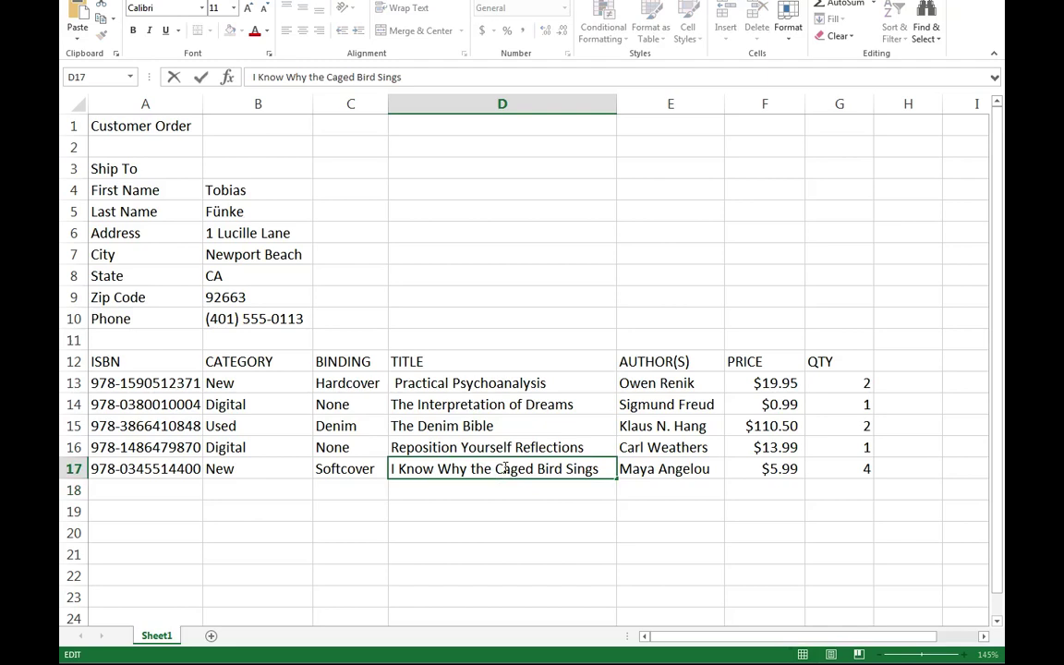
{"action": "key", "text": "alt+Return"}
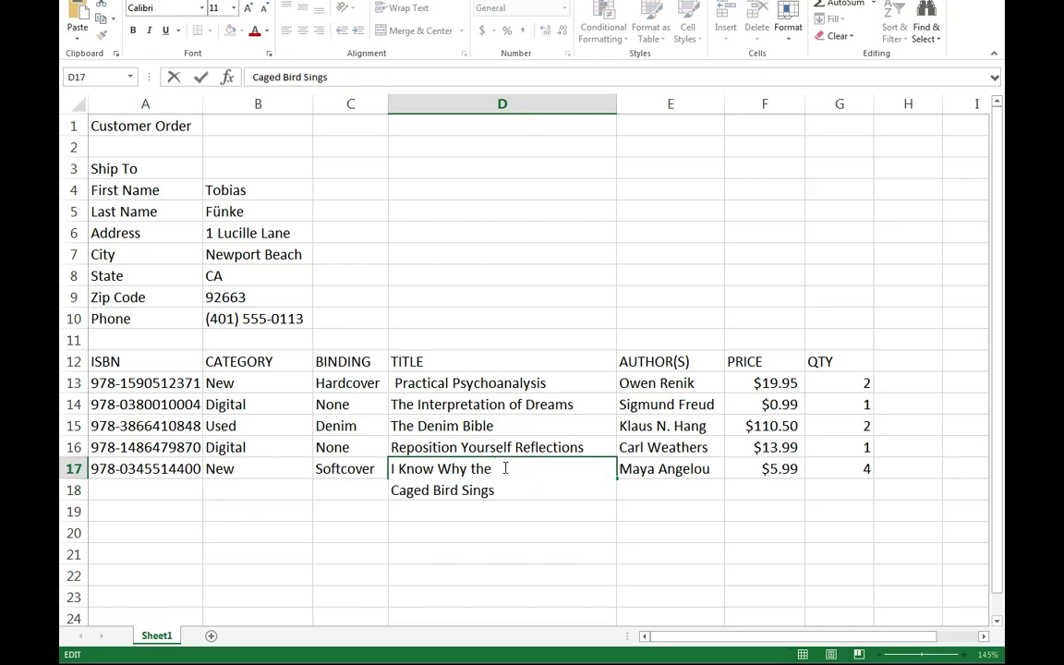
{"action": "key", "text": "Return"}
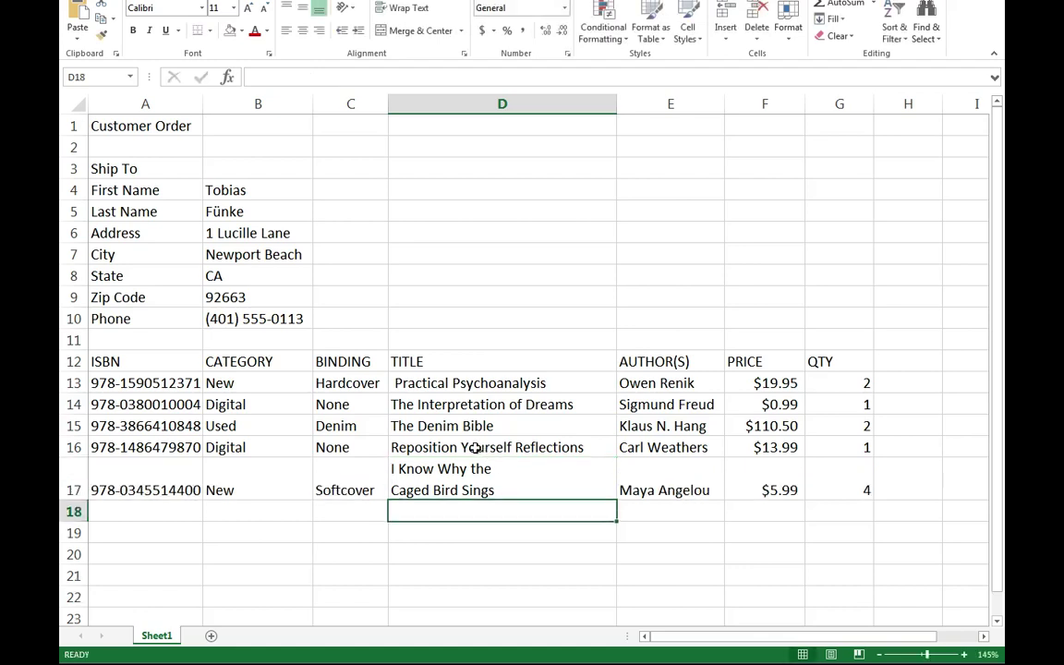
Insert a line break in the title in D16 so that "Reflections" starts a second line.
{"action": "left_click", "coordinate": [509, 449]}
{"action": "double_click", "coordinate": [509, 449]}
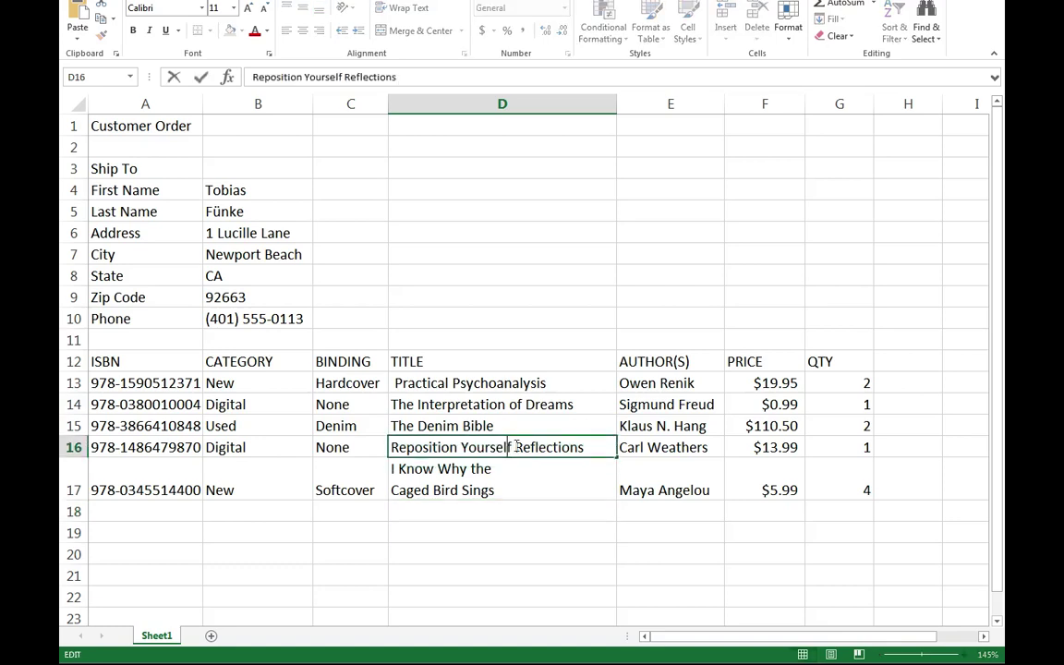
{"action": "left_click", "coordinate": [592, 423]}
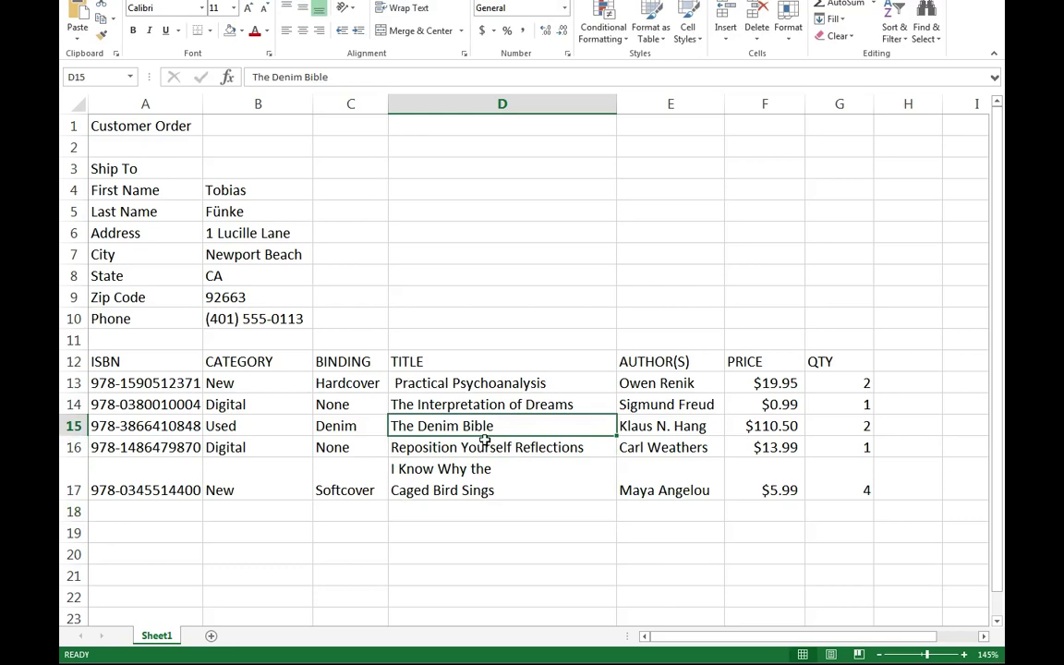
{"action": "left_click", "coordinate": [518, 461]}
{"action": "left_click", "coordinate": [517, 445]}
{"action": "double_click", "coordinate": [517, 446]}
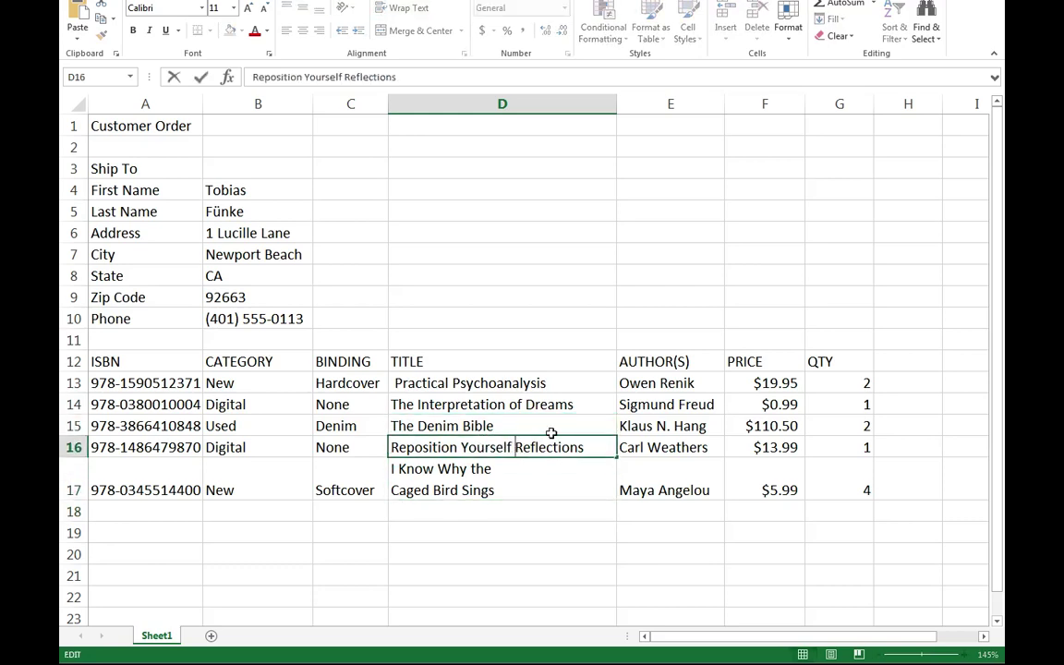
{"action": "key", "text": "alt+Return"}
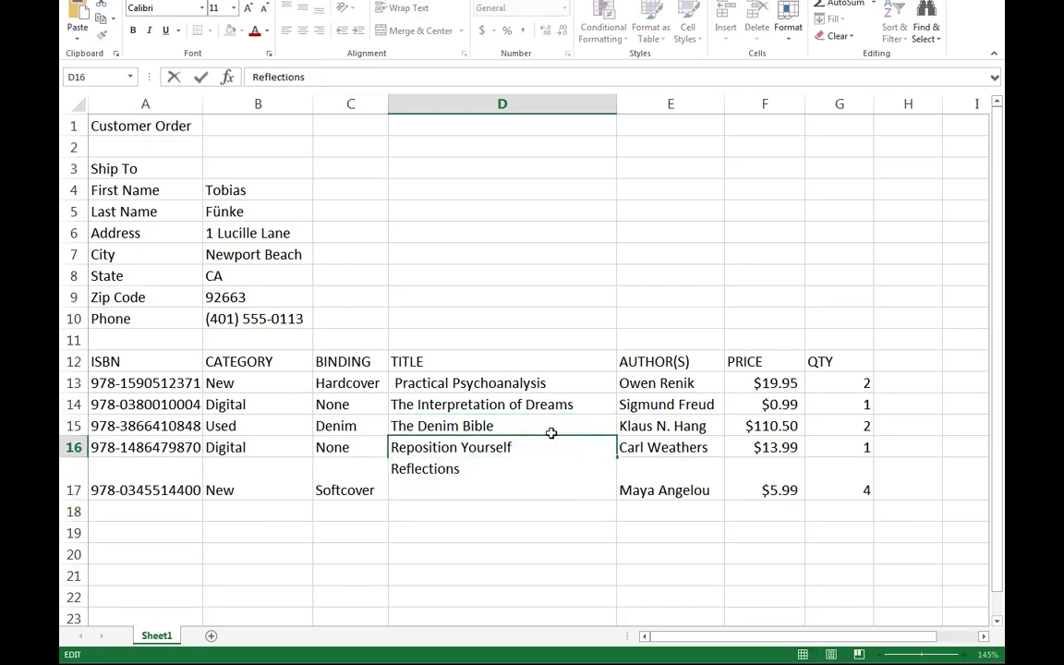
{"action": "key", "text": "Return"}
Insert a line break in the title in D14 so that "of Dreams" starts a second line.
{"action": "double_click", "coordinate": [510, 404]}
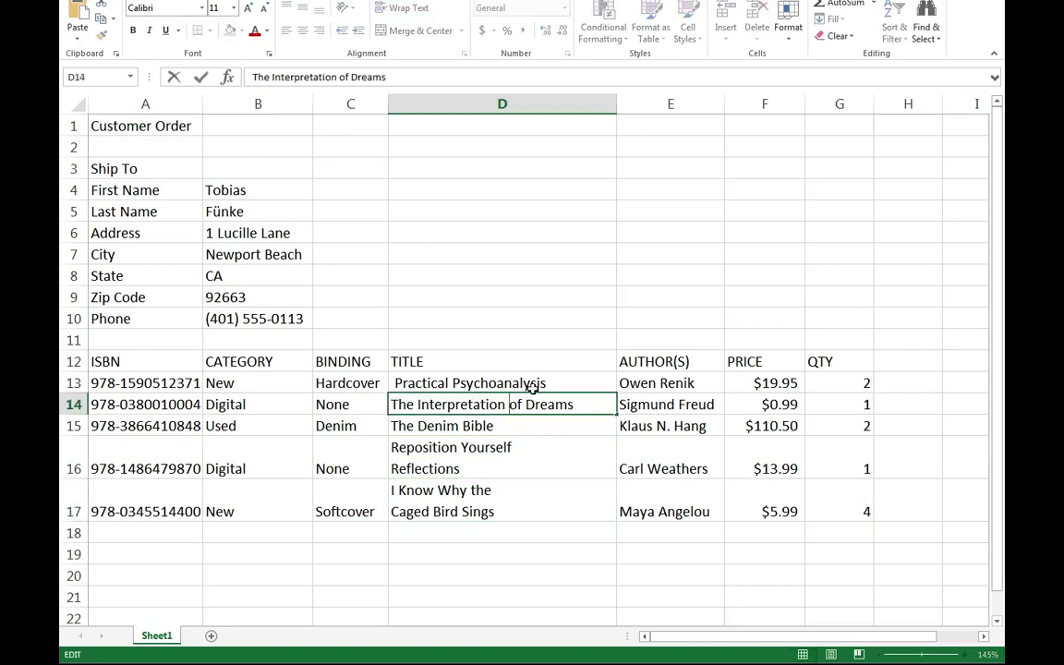
{"action": "key", "text": "alt+Return"}
{"action": "key", "text": "Return"}
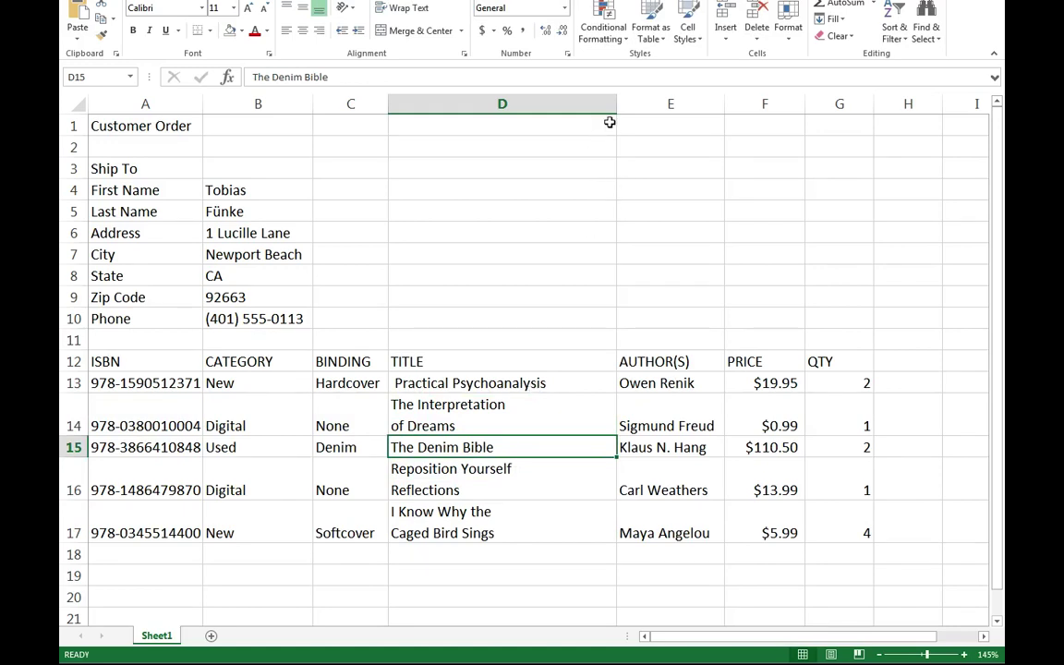
Narrow column D to about the width of the broken titles and apply Wrap Text to the "Practical Psychoanalysis" cell D13.
{"action": "left_click_drag", "start_coordinate": [614, 108], "coordinate": [547, 113]}
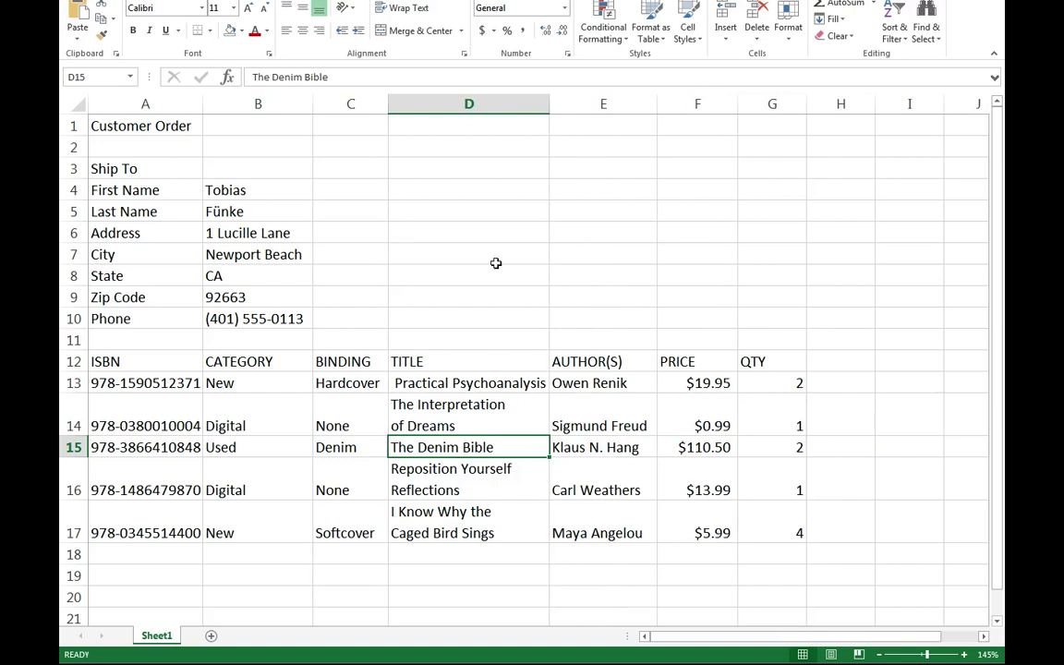
{"action": "left_click_drag", "start_coordinate": [549, 109], "coordinate": [521, 110]}
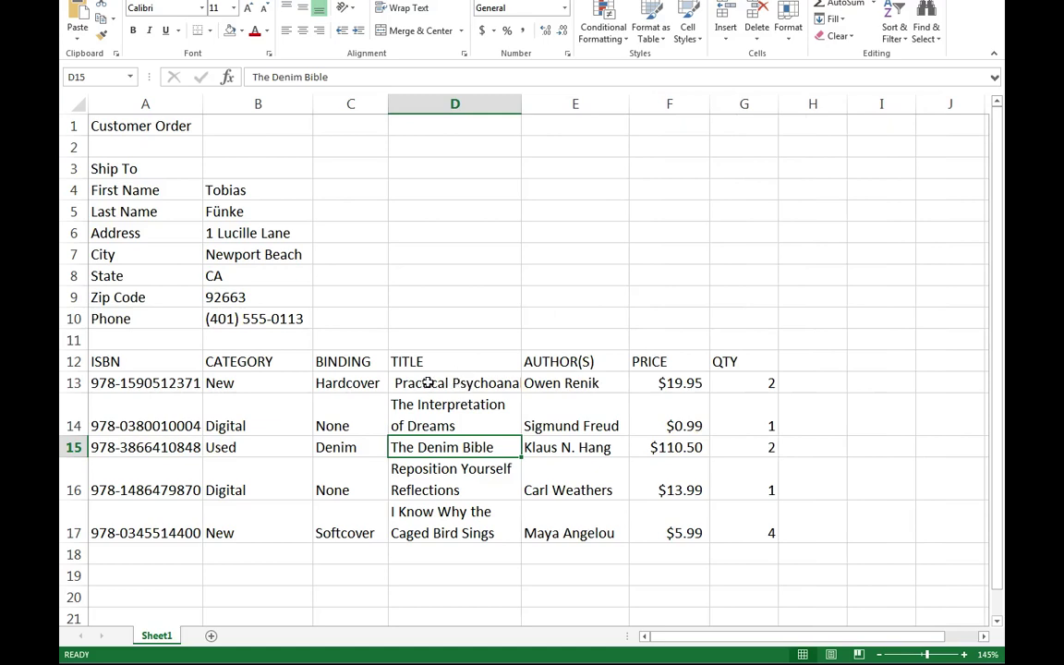
{"action": "left_click", "coordinate": [453, 382]}
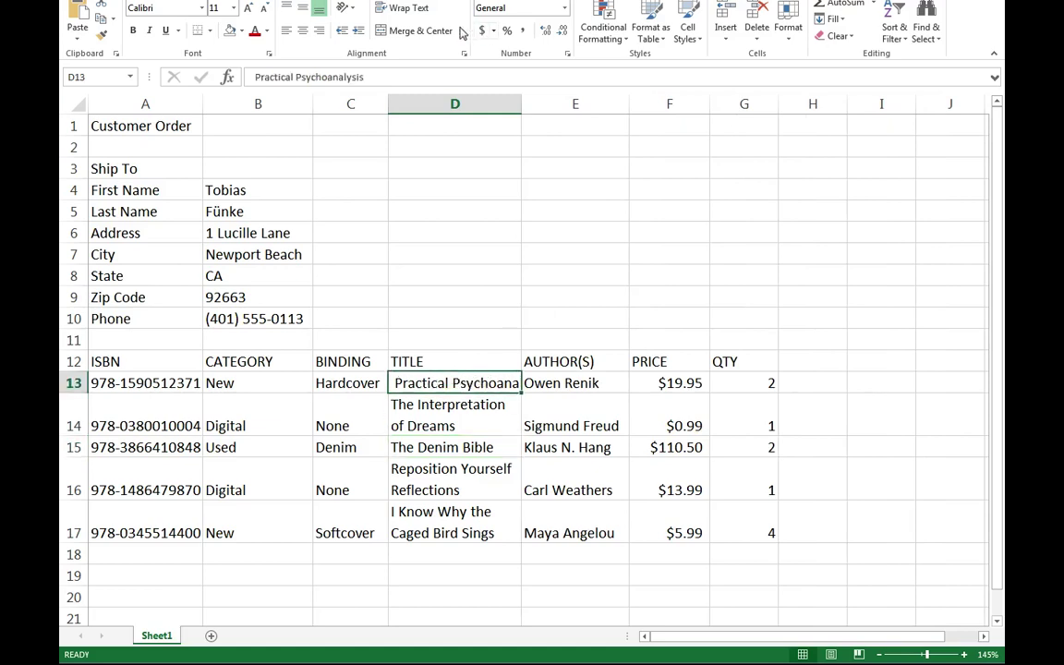
{"action": "left_click", "coordinate": [408, 8]}
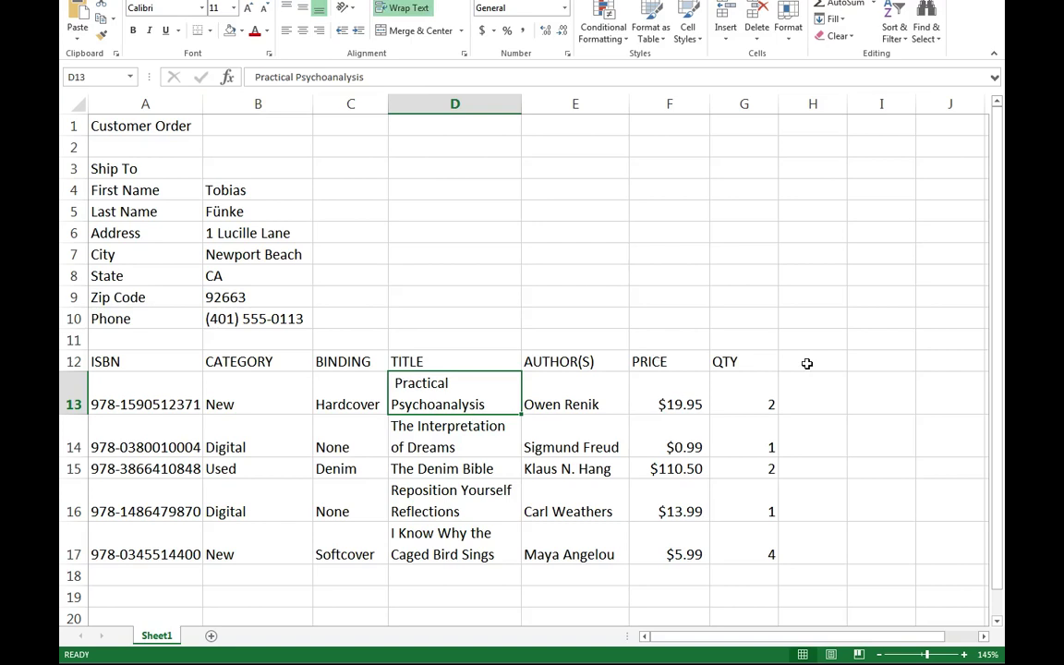
Add the column heading SUBTOTAL in H12, beside the QTY heading.
{"action": "left_click", "coordinate": [683, 403]}
{"action": "left_click", "coordinate": [726, 399]}
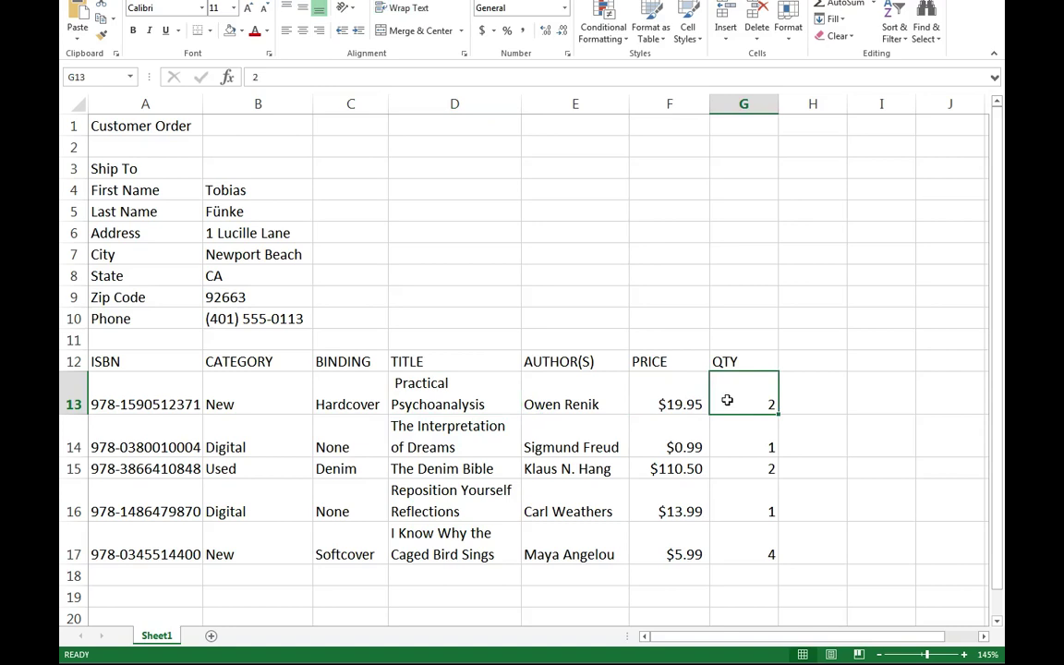
{"action": "left_click", "coordinate": [819, 358]}
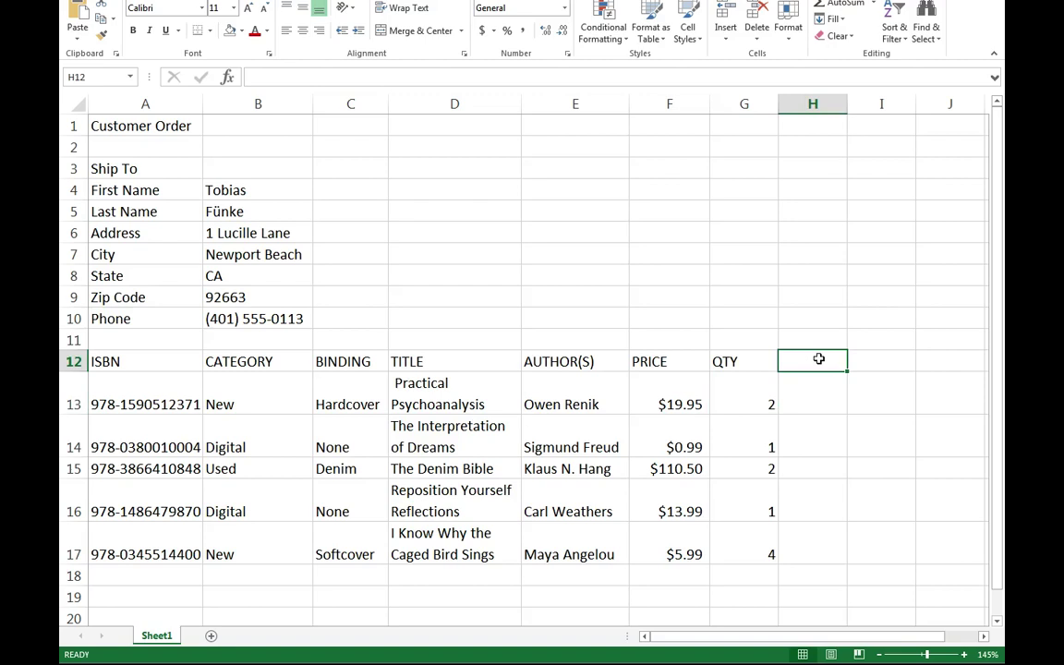
{"action": "type", "text": "SUBTOTAL"}
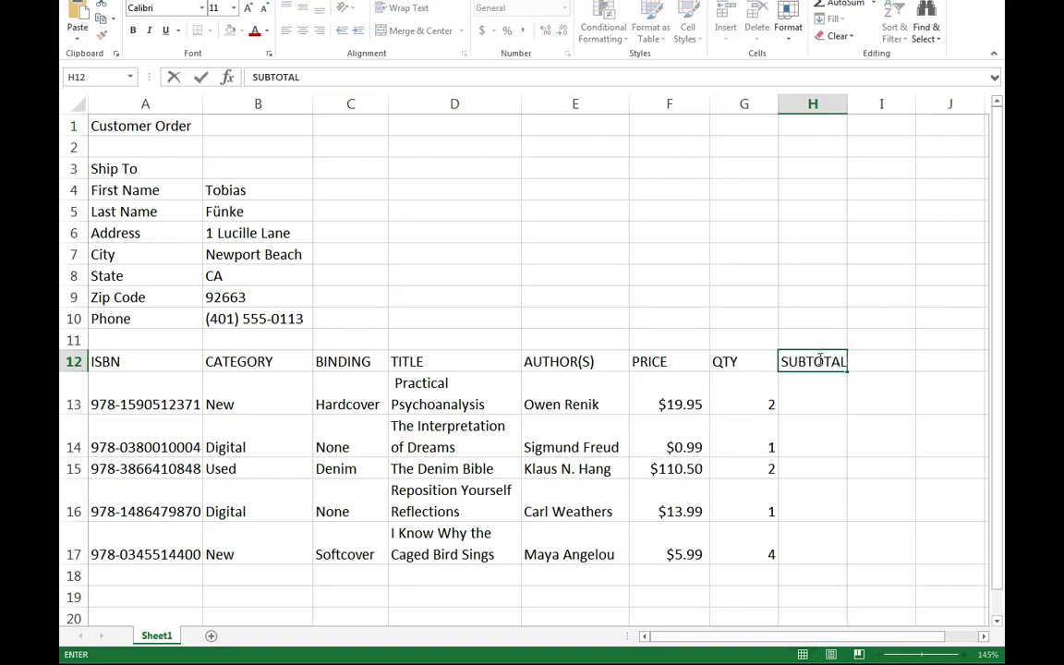
{"action": "key", "text": "Return"}
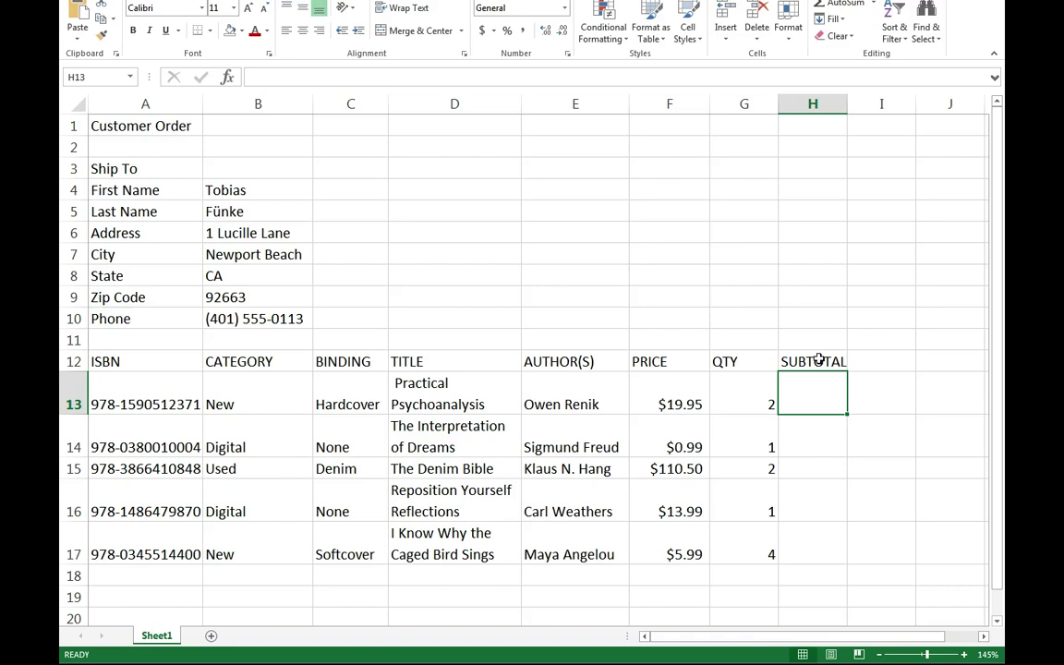
Enter the formula =G13*F13 in H13 to multiply the first book's quantity by its price.
{"action": "type", "text": "="}
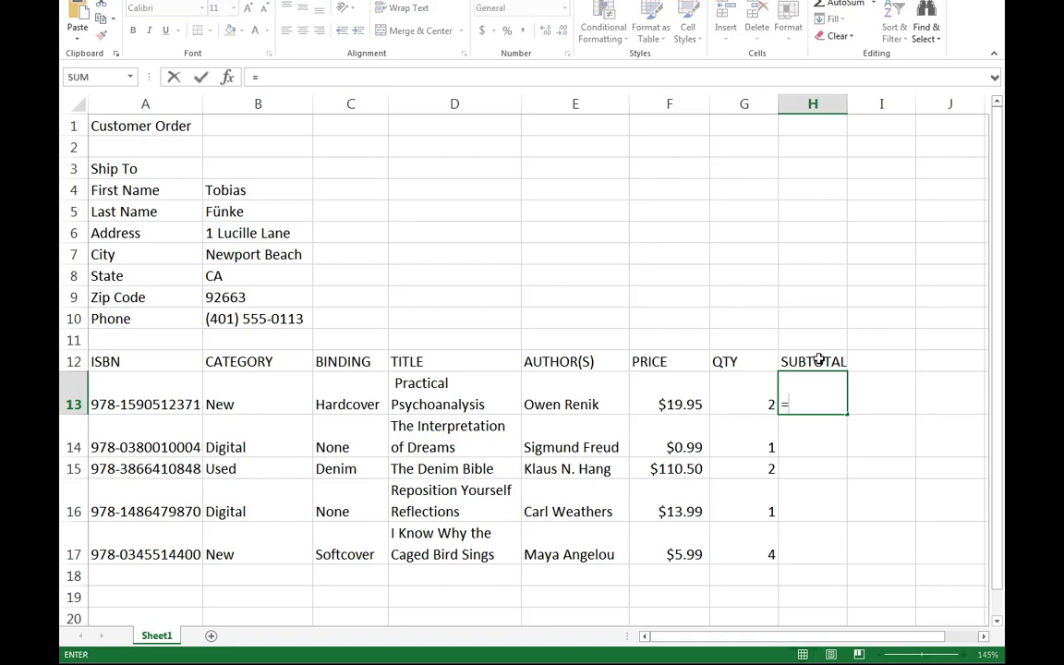
{"action": "left_click", "coordinate": [737, 397]}
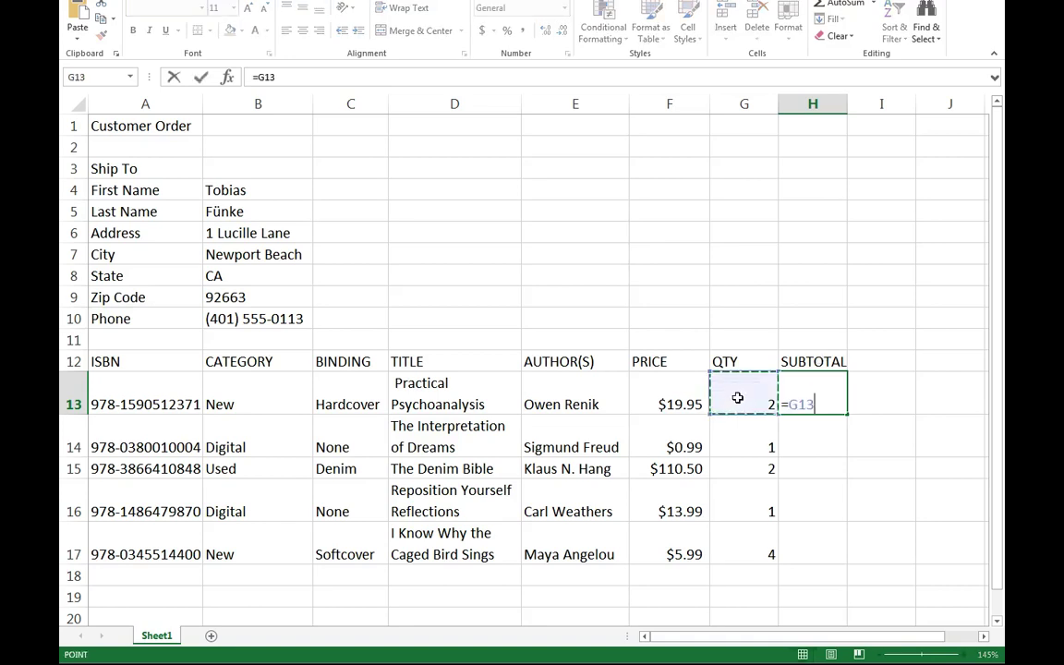
{"action": "type", "text": "*"}
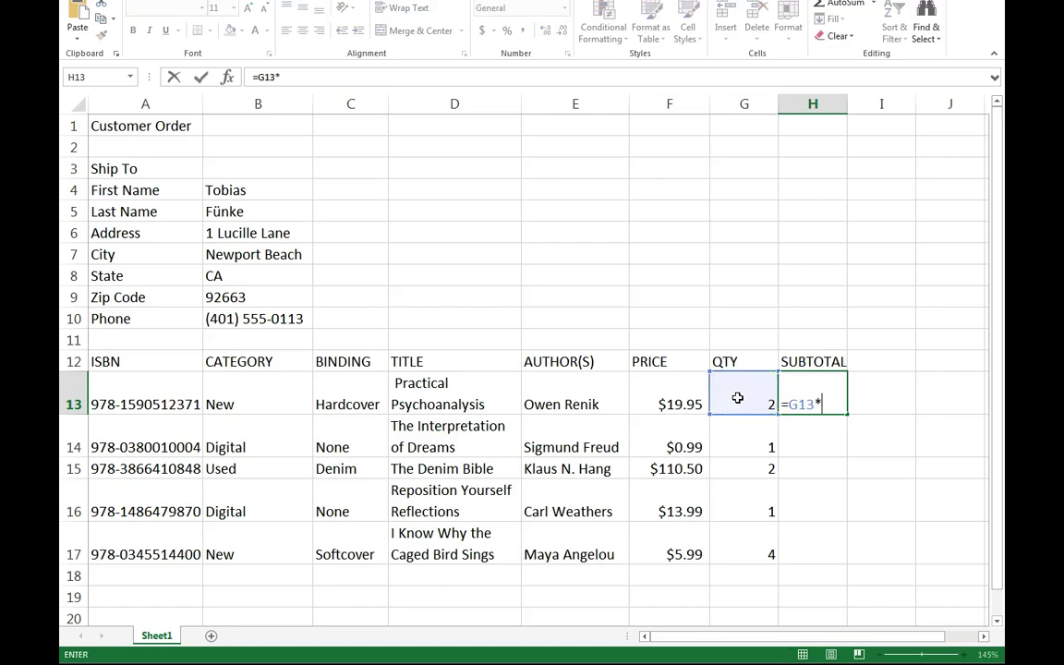
{"action": "left_click", "coordinate": [665, 406]}
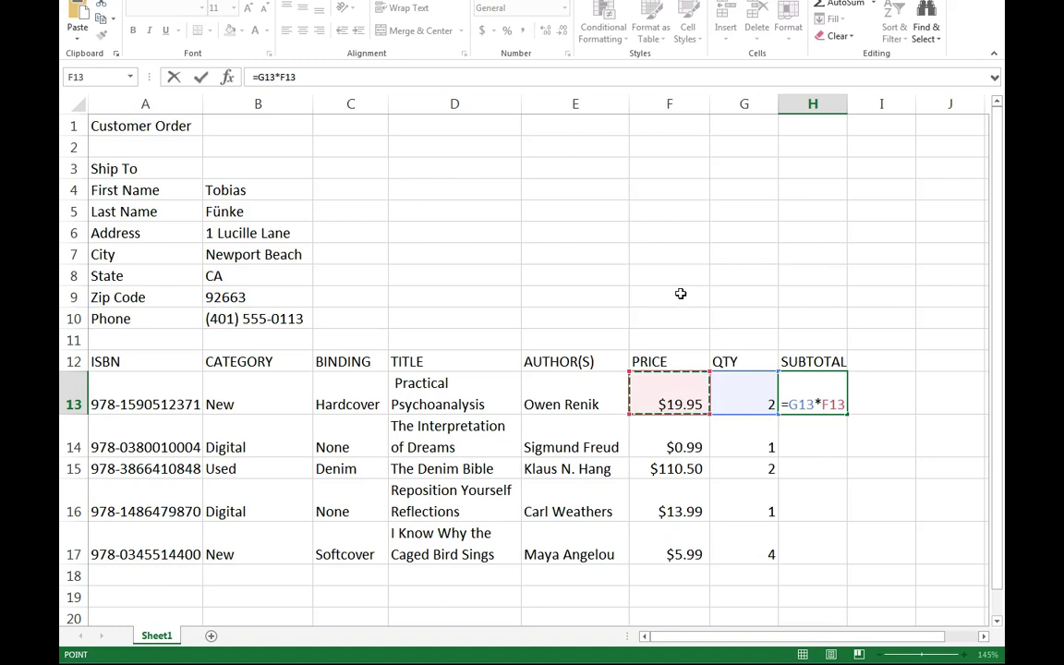
{"action": "key", "text": "Return"}
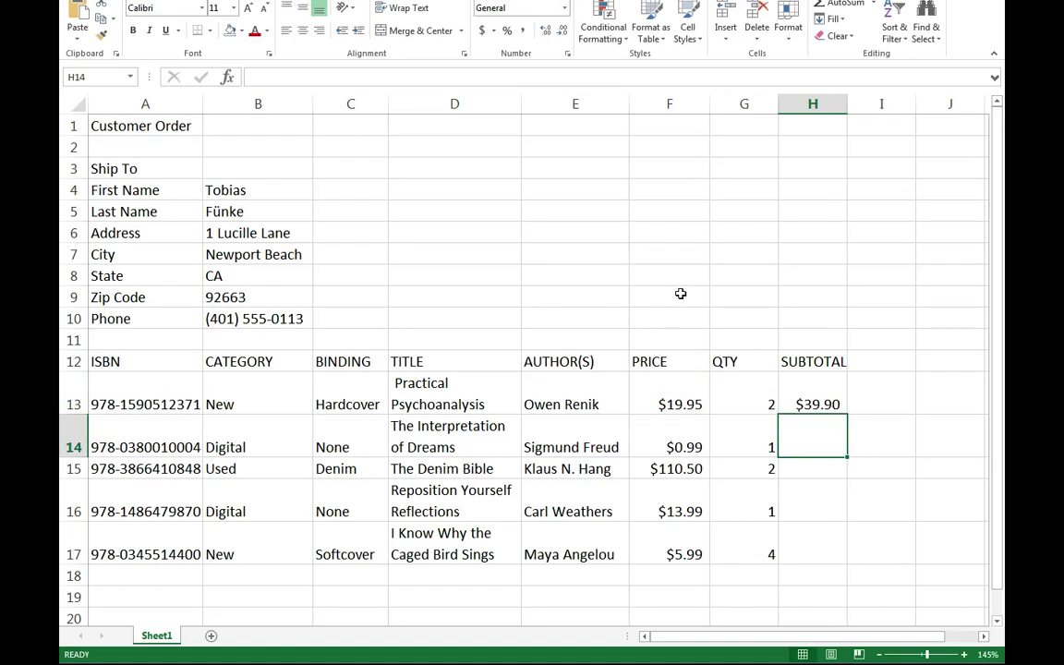
{"action": "left_click", "coordinate": [686, 441]}
{"action": "key", "text": "shift+Right"}
{"action": "left_click_drag", "start_coordinate": [702, 471], "coordinate": [731, 470]}
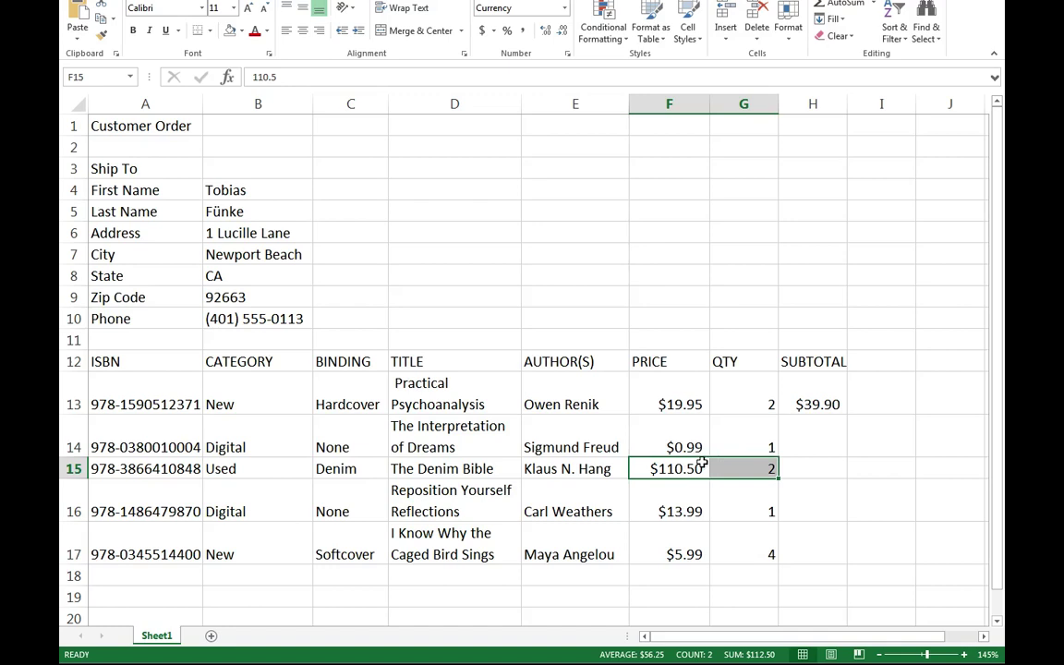
{"action": "left_click", "coordinate": [852, 447]}
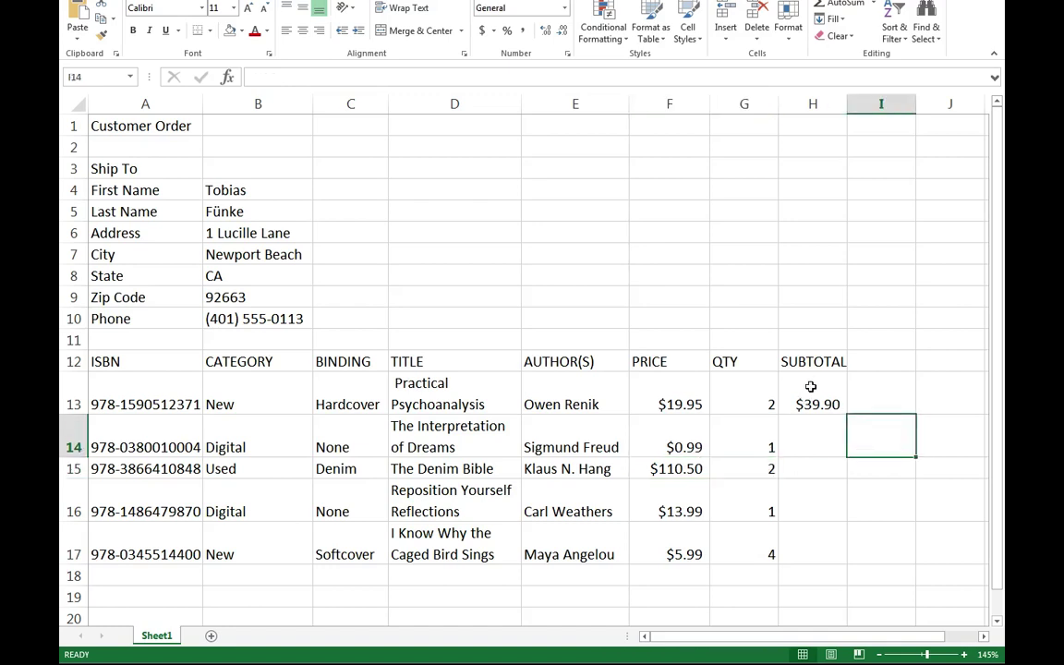
Fill the subtotal formula from H13 down through H17 and check the copied formulas' cell references.
{"action": "left_click", "coordinate": [810, 386]}
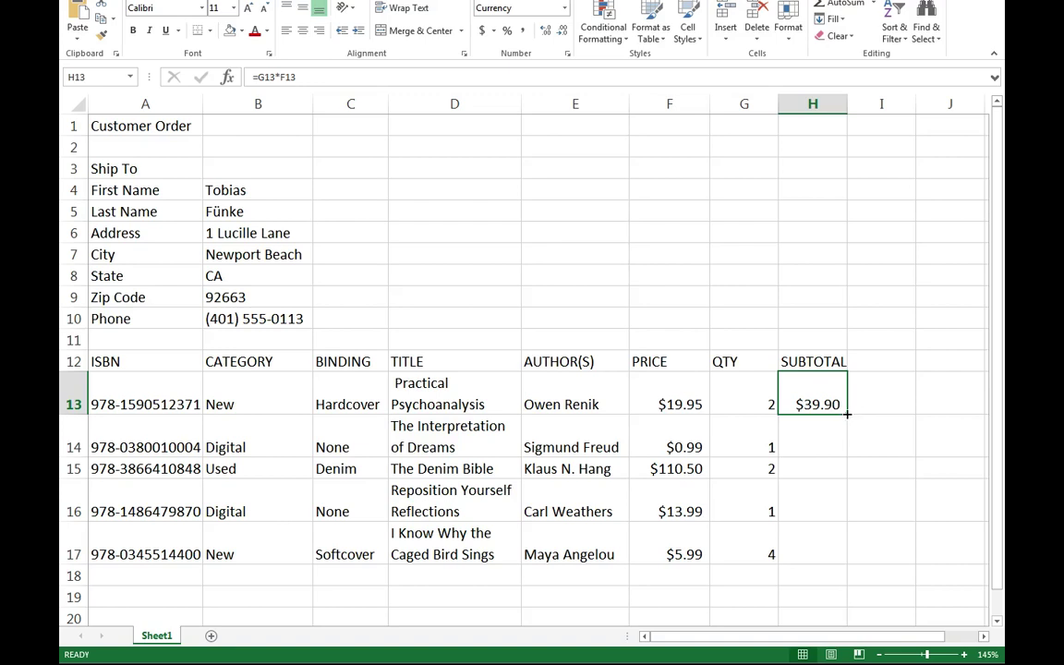
{"action": "left_click_drag", "start_coordinate": [847, 415], "coordinate": [838, 558]}
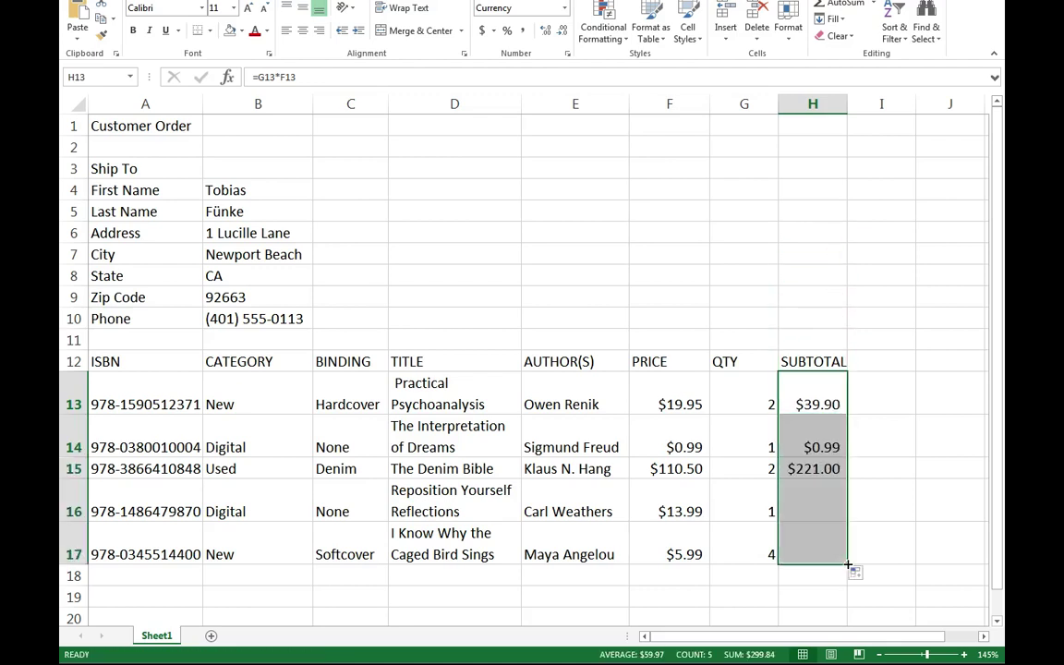
{"action": "left_click", "coordinate": [812, 406]}
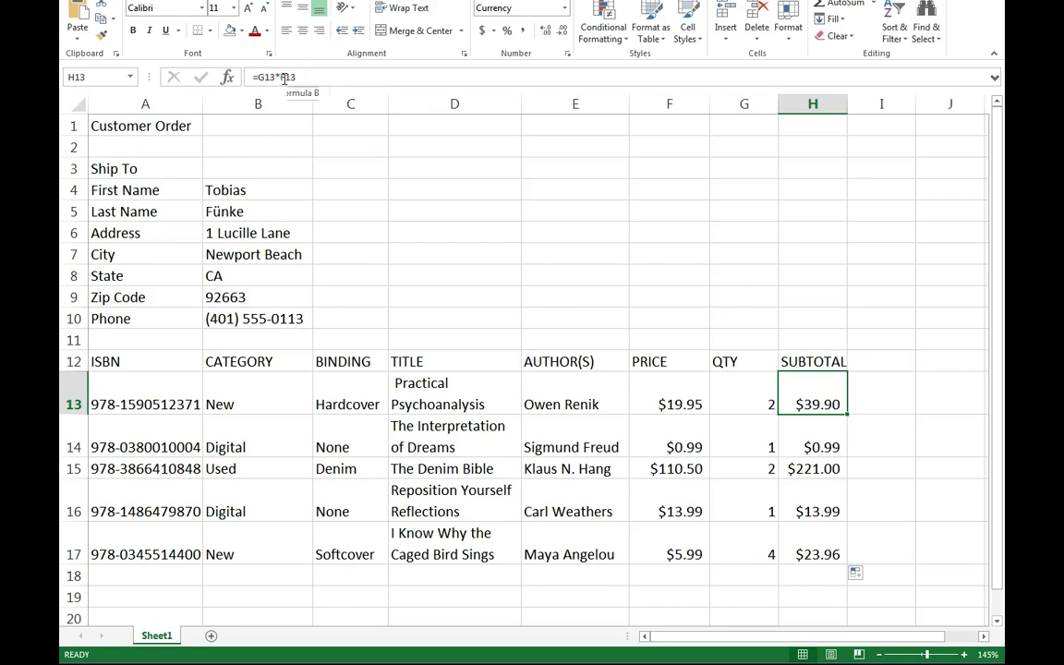
{"action": "left_click", "coordinate": [825, 444]}
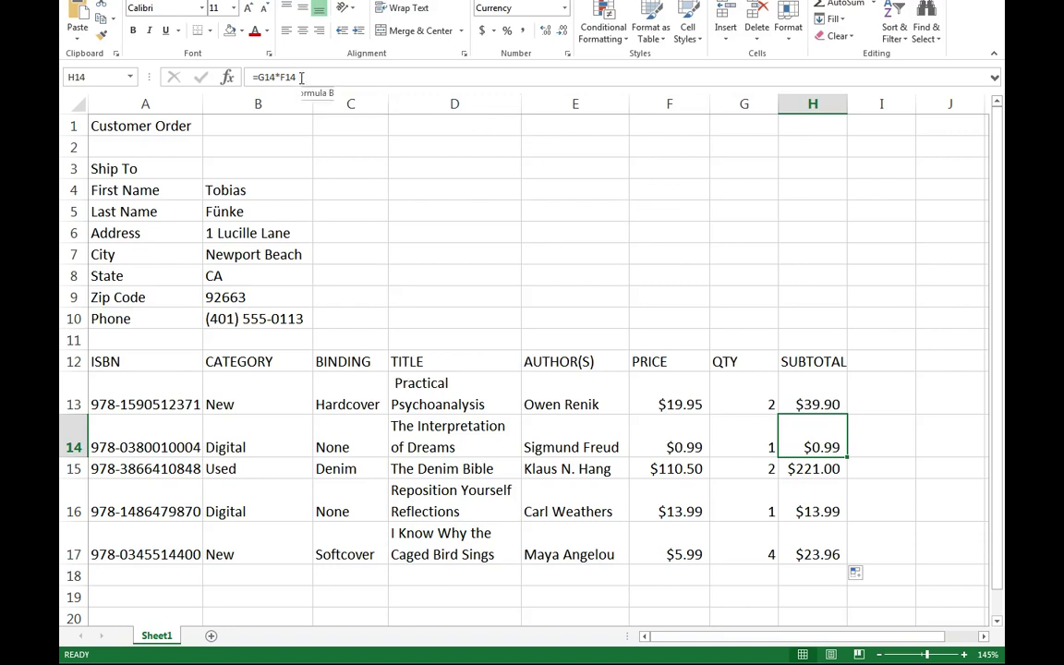
{"action": "left_click", "coordinate": [783, 473]}
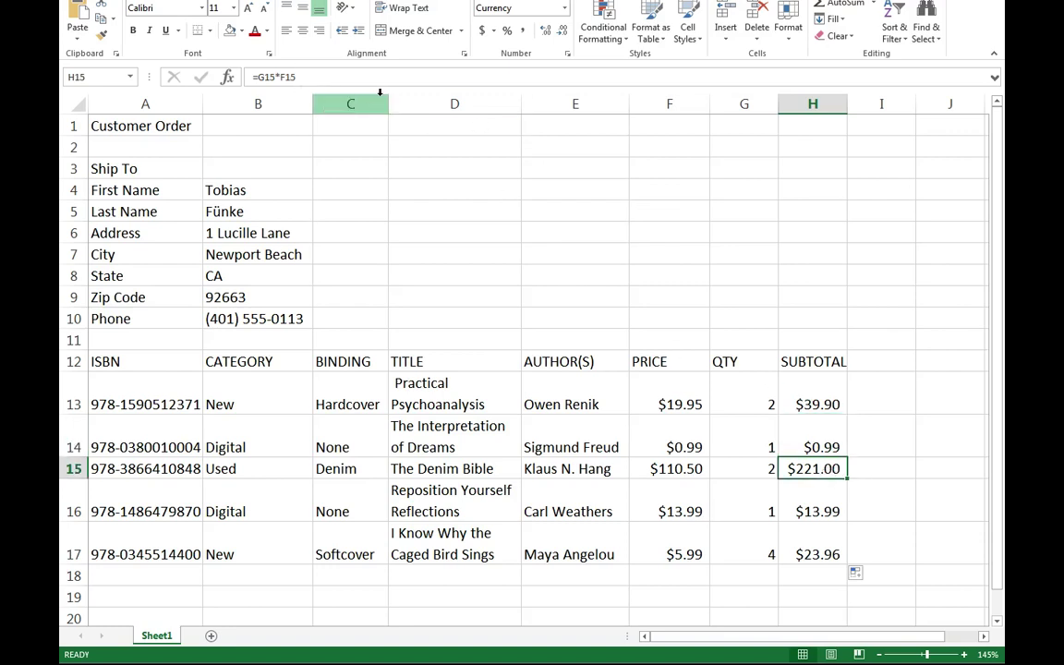
{"action": "key", "text": "Down"}
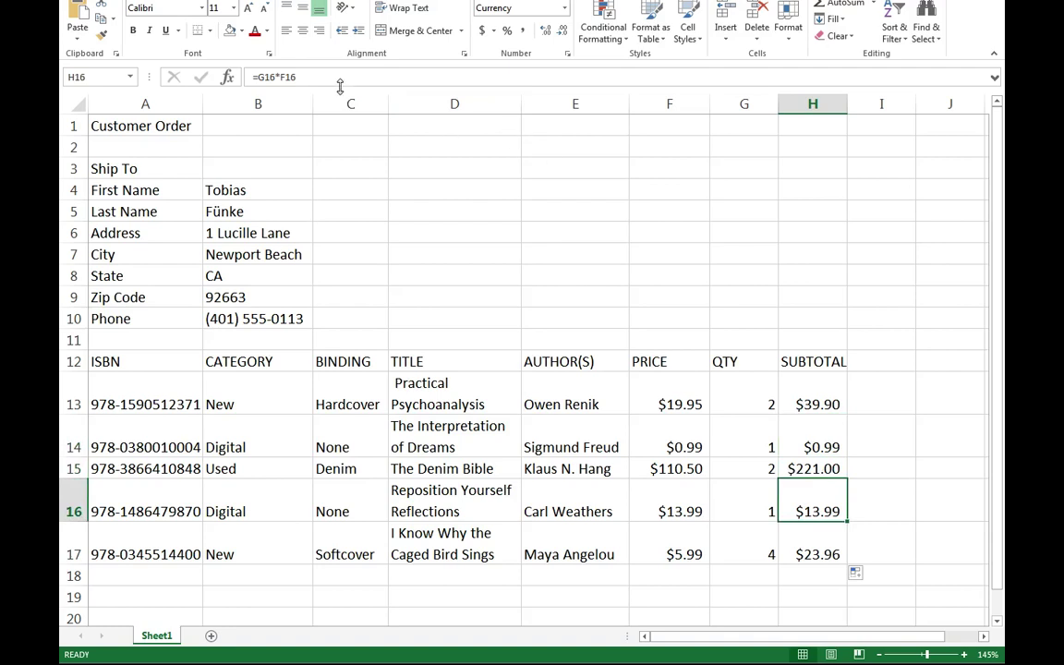
Check the subtotal formulas in H17 and H13, and enter the label Total in G18 below the quantities.
{"action": "left_click", "coordinate": [796, 538]}
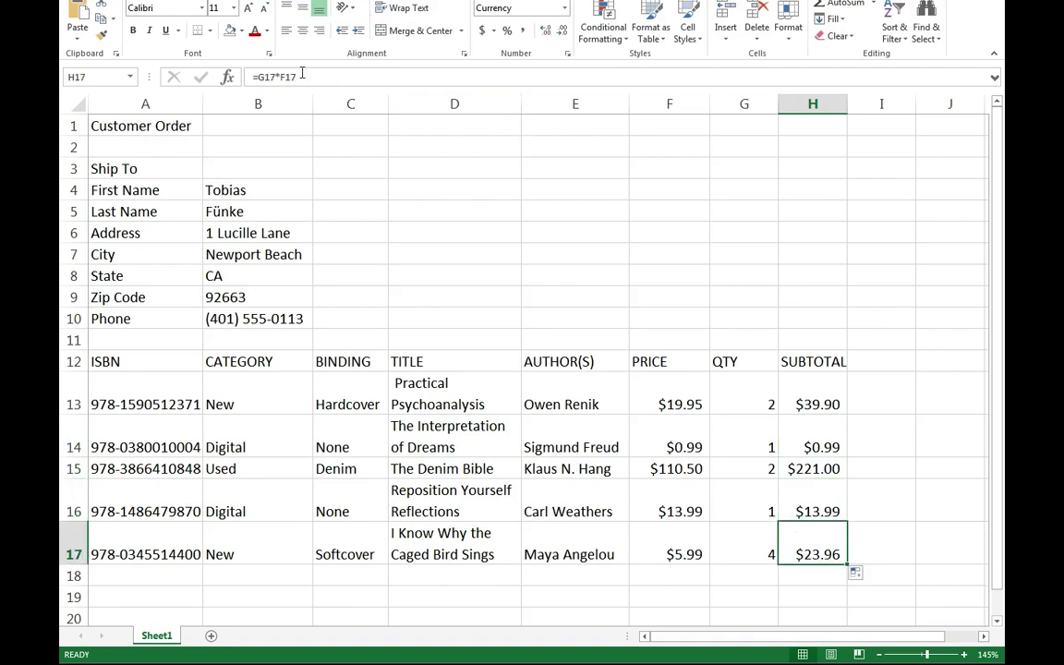
{"action": "left_click", "coordinate": [833, 405]}
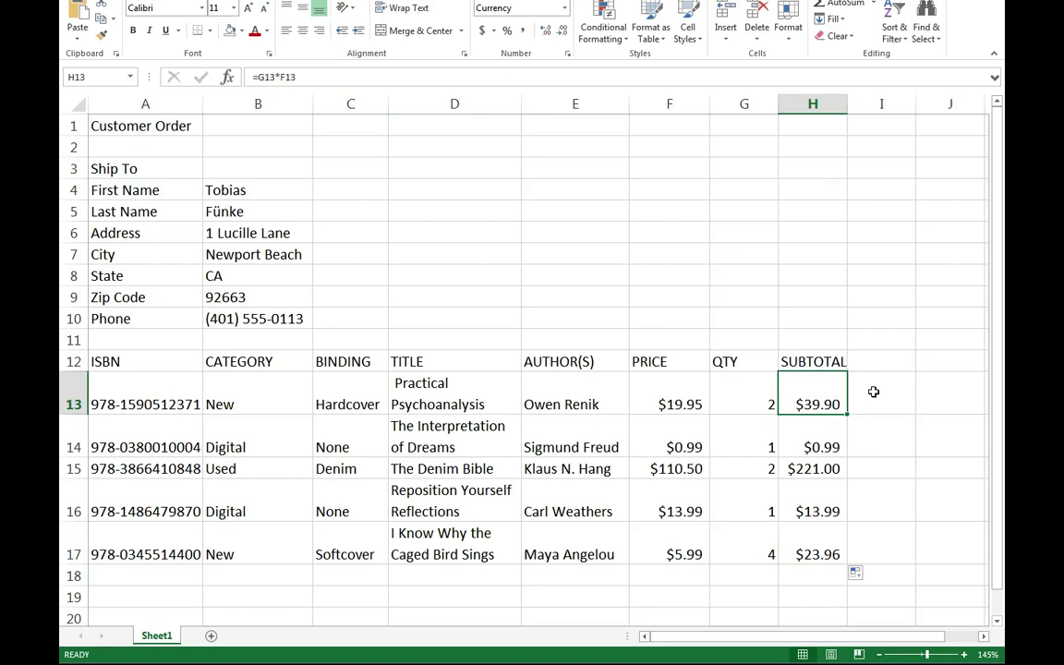
{"action": "left_click", "coordinate": [747, 577]}
{"action": "type", "text": "Total"}
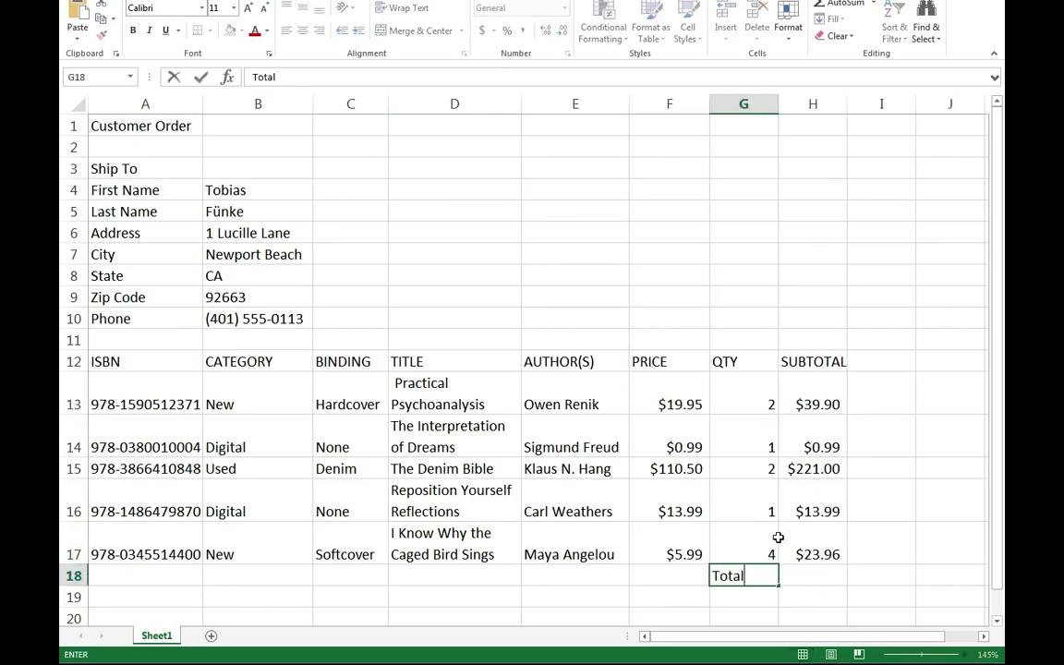
{"action": "key", "text": "Return"}
Enter the formula =H13+H14+H15+H16+H17 in H18 to add up all the book subtotals.
{"action": "key", "text": "Up"}
{"action": "key", "text": "Right"}
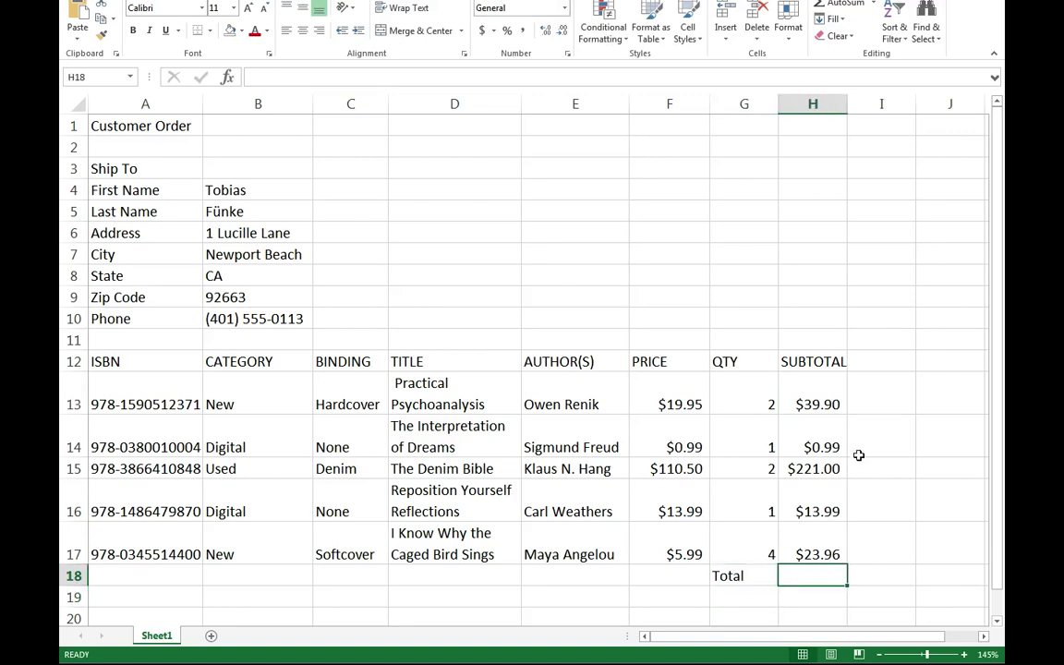
{"action": "type", "text": "="}
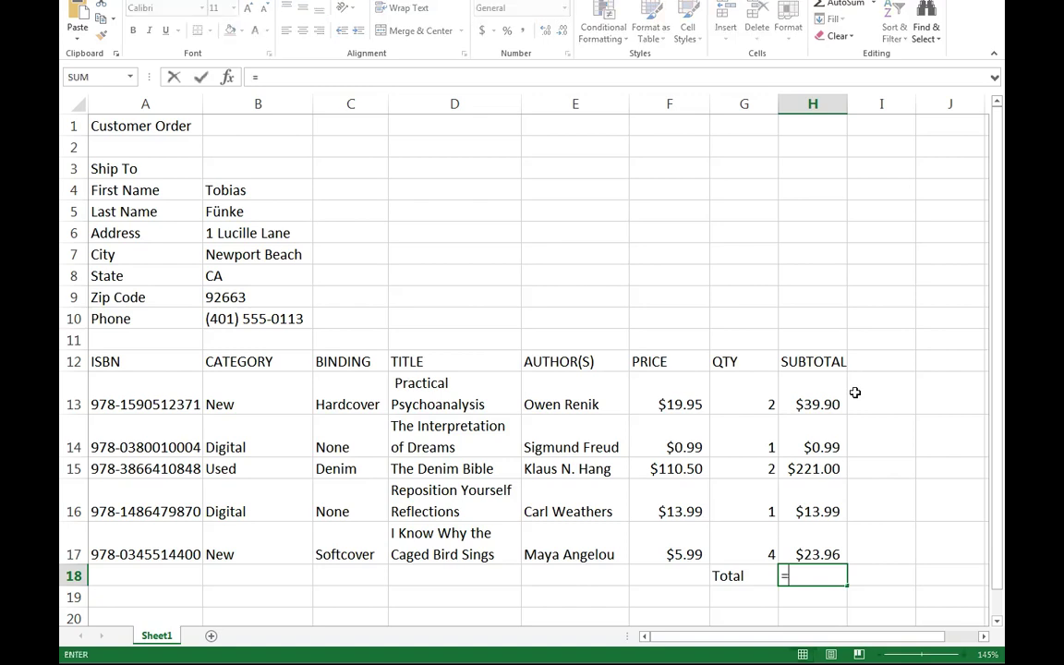
{"action": "left_click", "coordinate": [807, 401]}
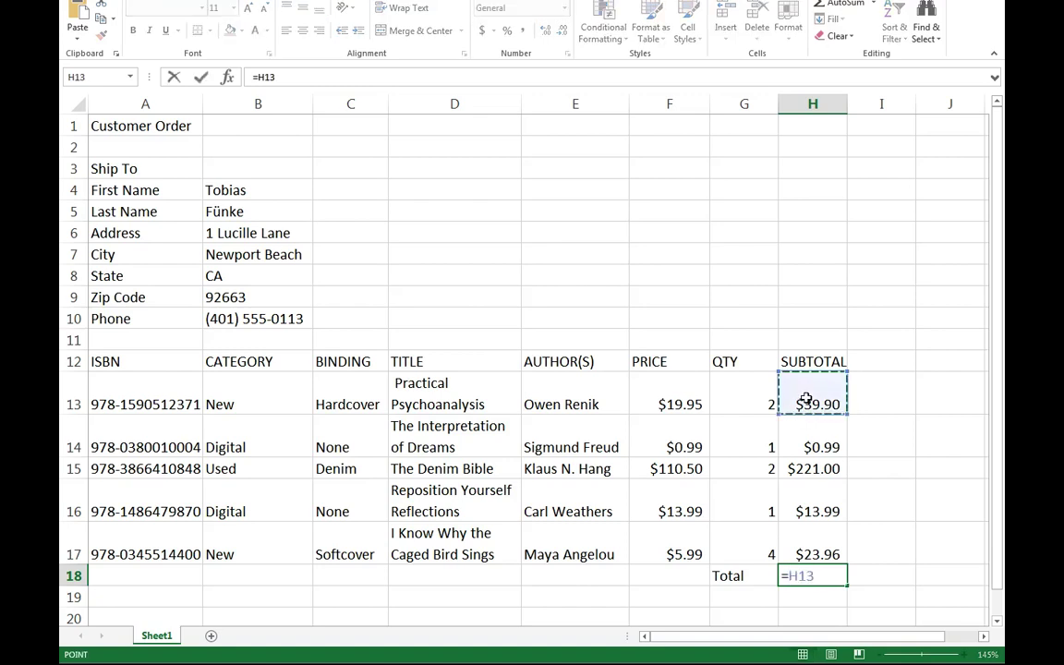
{"action": "type", "text": "+"}
{"action": "left_click", "coordinate": [811, 436]}
{"action": "type", "text": "+"}
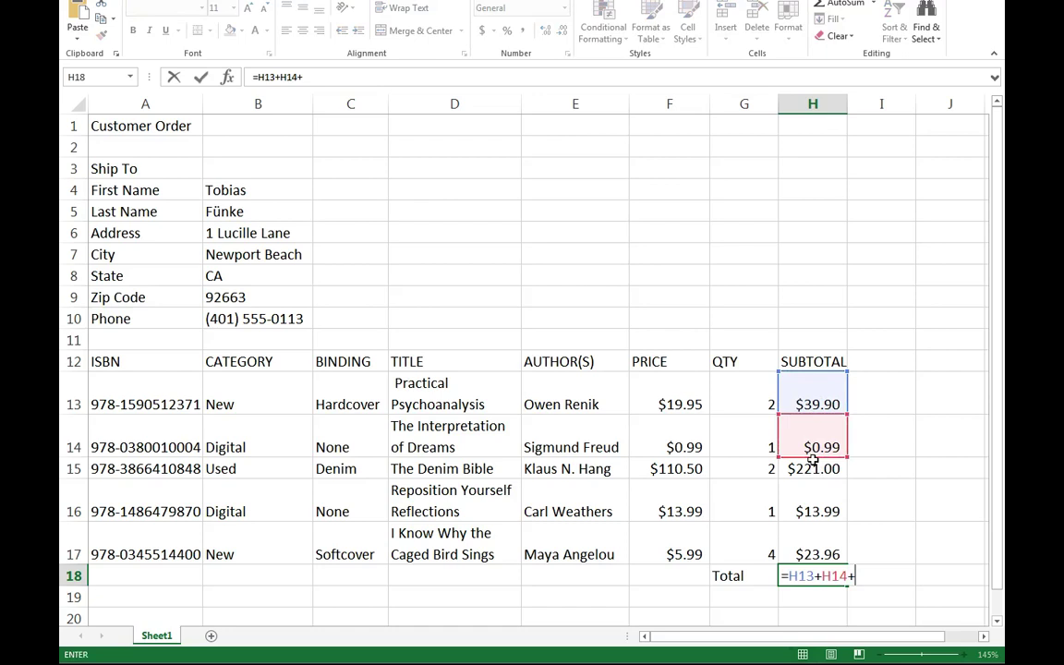
{"action": "left_click", "coordinate": [813, 471]}
{"action": "type", "text": "+"}
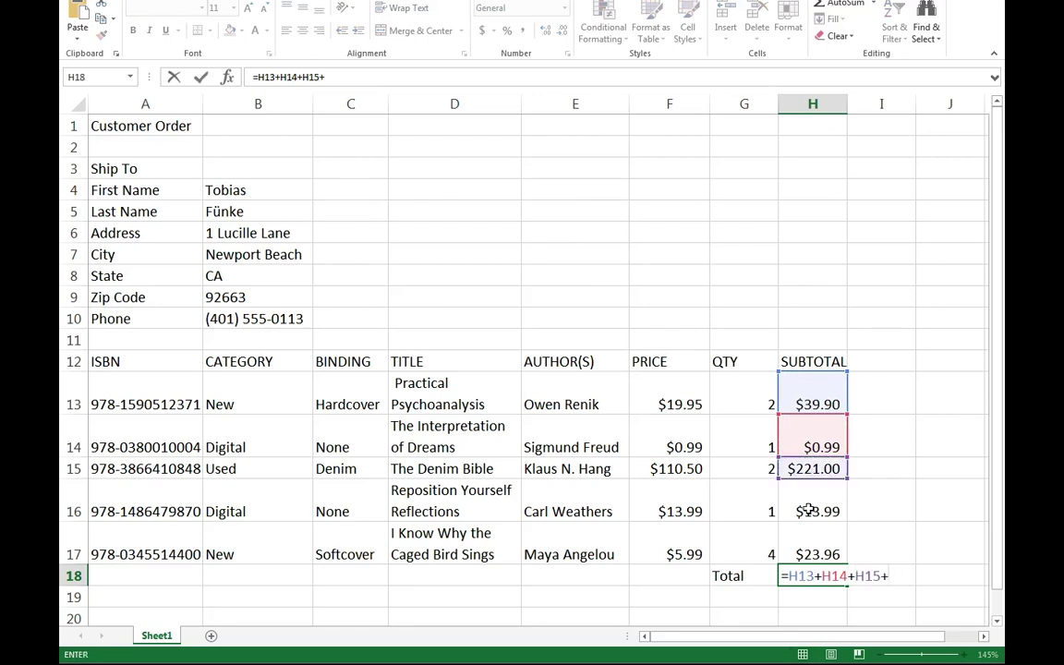
{"action": "left_click", "coordinate": [809, 510]}
{"action": "type", "text": "+"}
{"action": "left_click", "coordinate": [819, 552]}
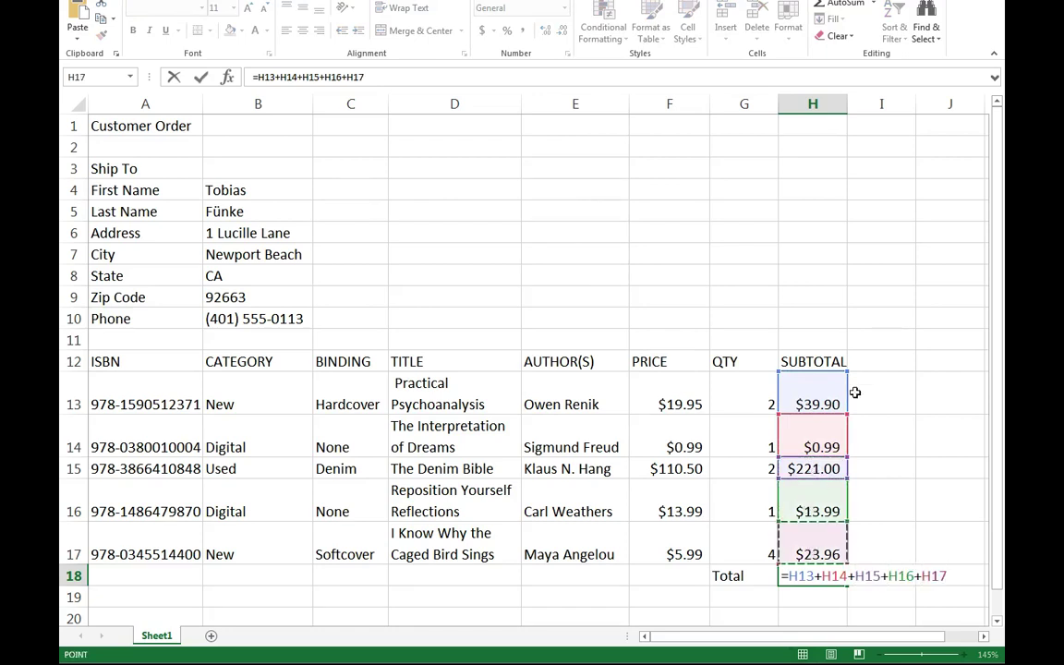
{"action": "key", "text": "Return"}
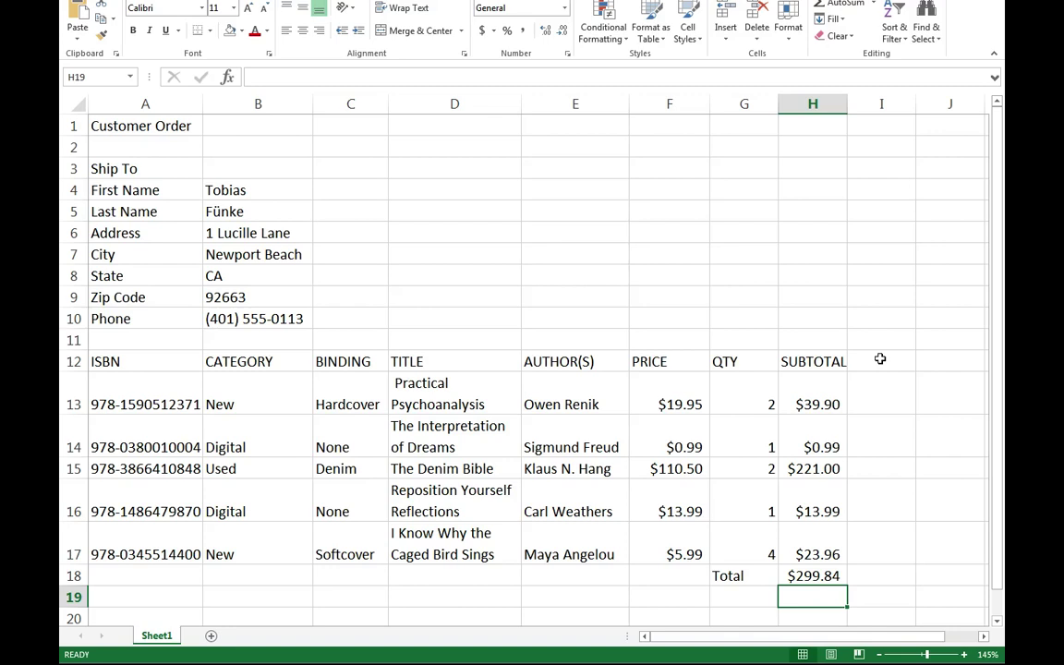
Review which books in the CATEGORY column are digital and which are new or used physical copies.
{"action": "left_click", "coordinate": [242, 445]}
{"action": "left_click", "coordinate": [248, 511]}
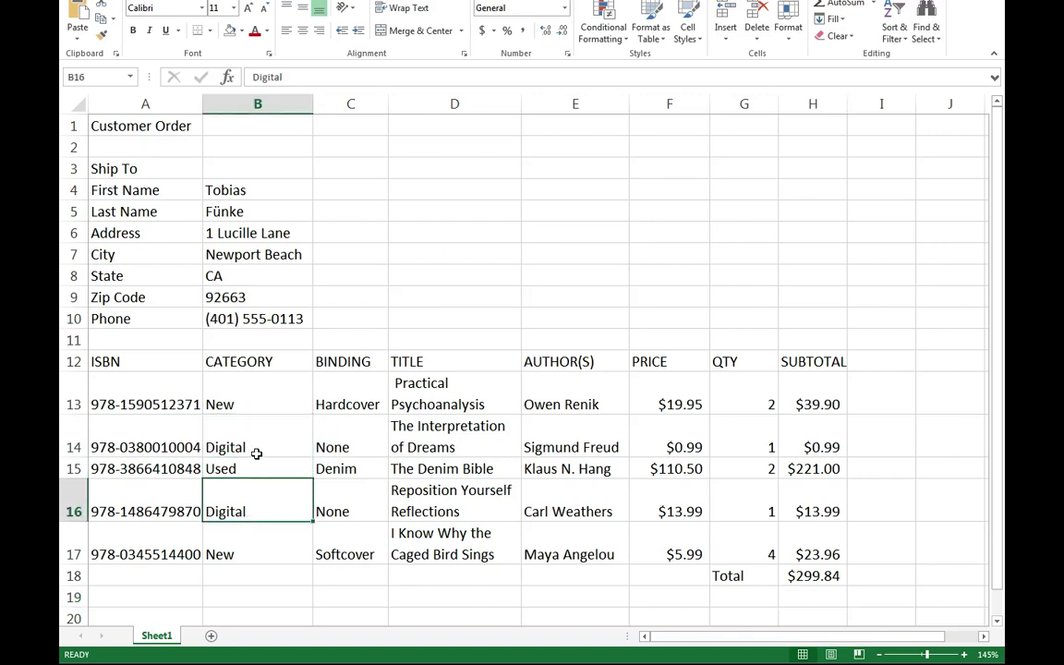
{"action": "left_click", "coordinate": [229, 401]}
{"action": "left_click", "coordinate": [263, 471]}
{"action": "left_click", "coordinate": [242, 549]}
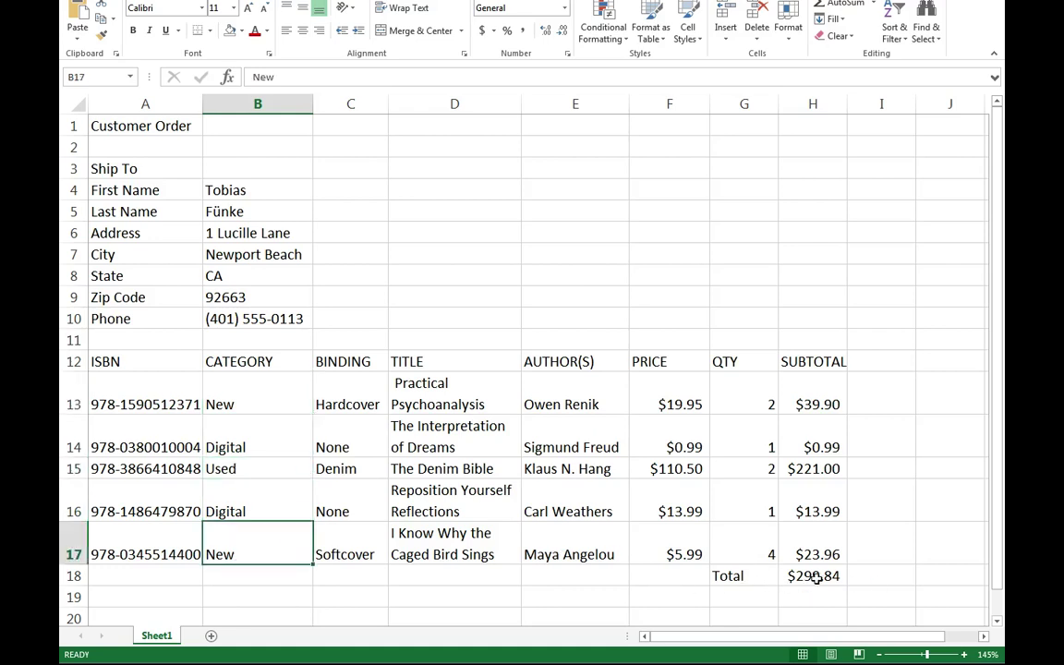
Insert a blank row above the Total row, between rows 17 and 18.
{"action": "left_click", "coordinate": [739, 575]}
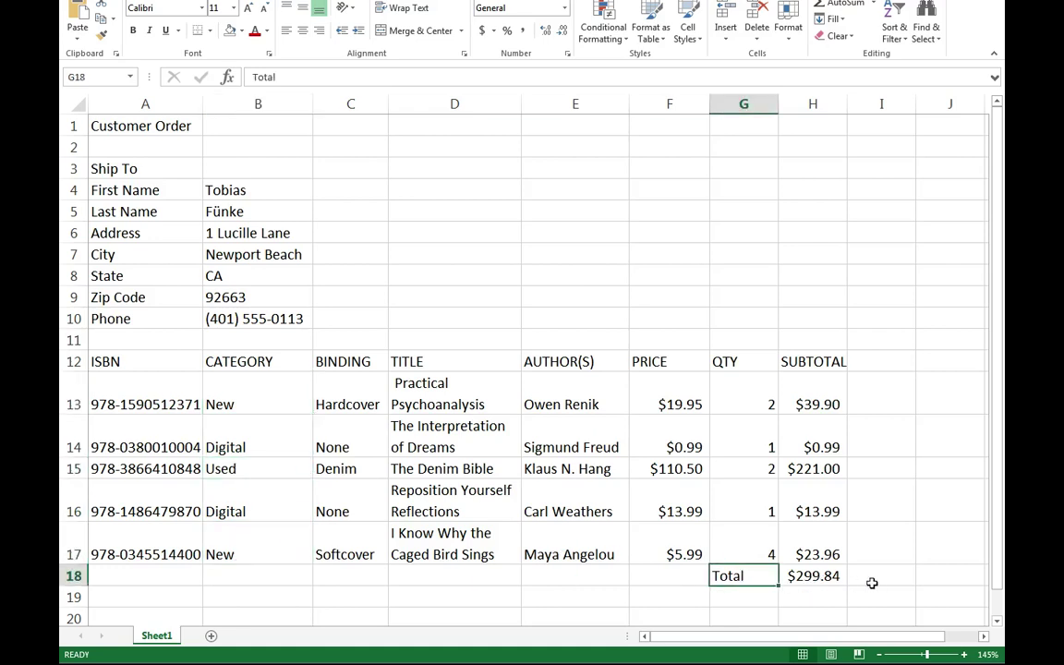
{"action": "left_click", "coordinate": [74, 575]}
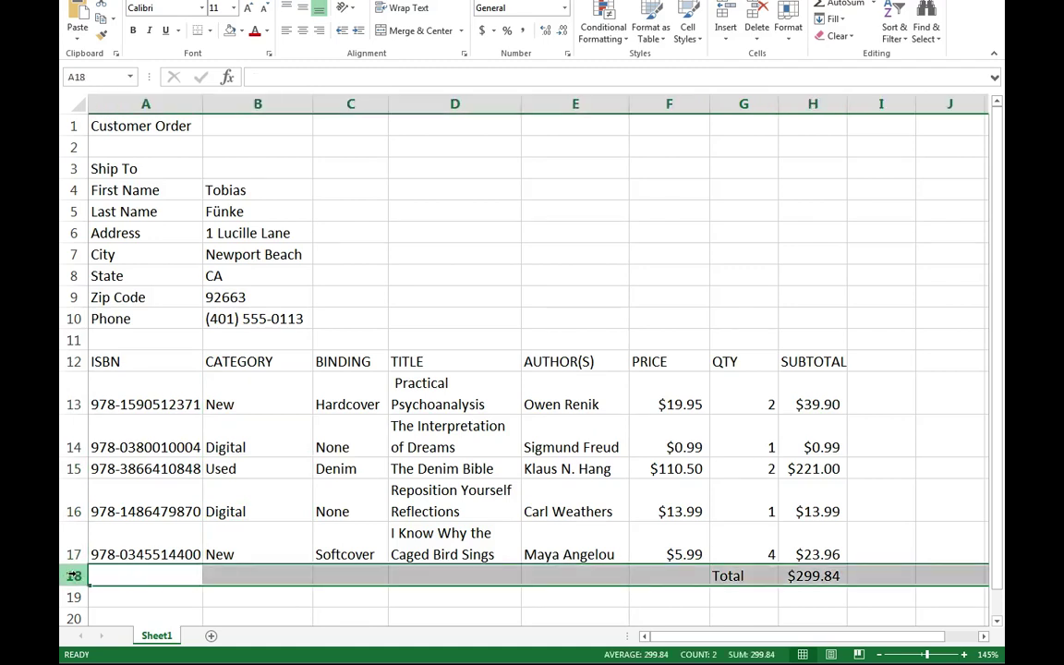
{"action": "left_click", "coordinate": [725, 37]}
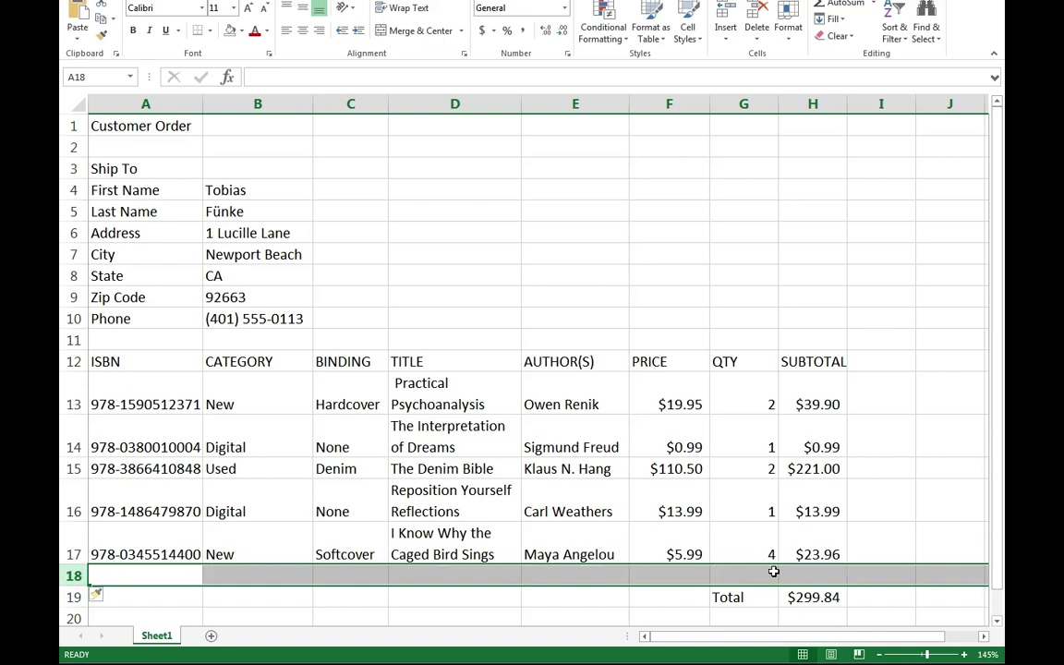
{"action": "left_click", "coordinate": [745, 573]}
{"action": "type", "text": "Shipp"}
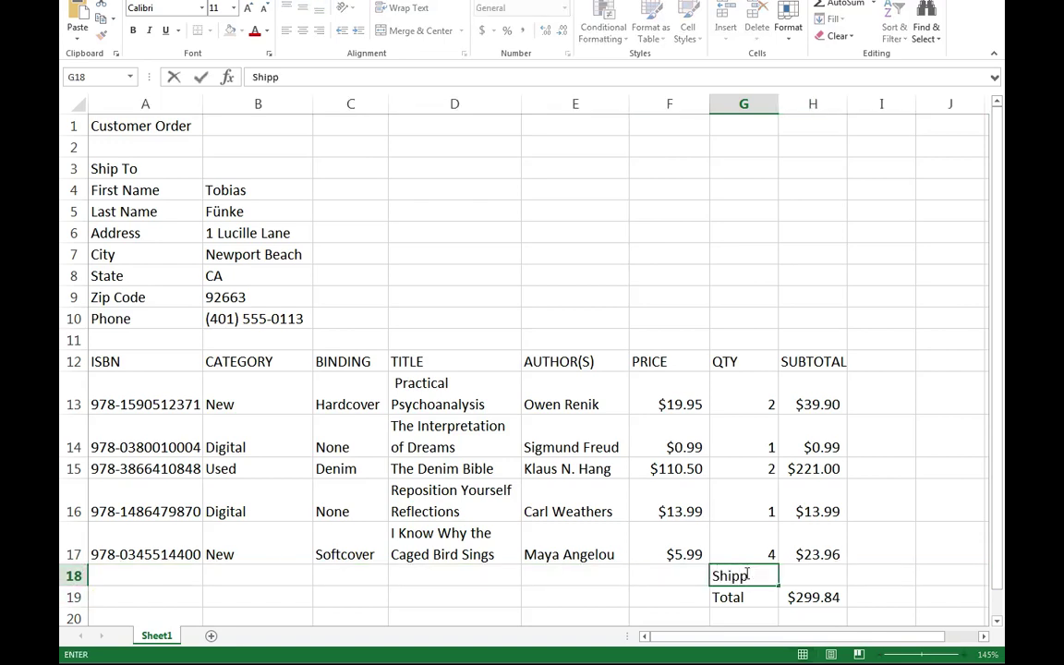
{"action": "key", "text": "Escape"}
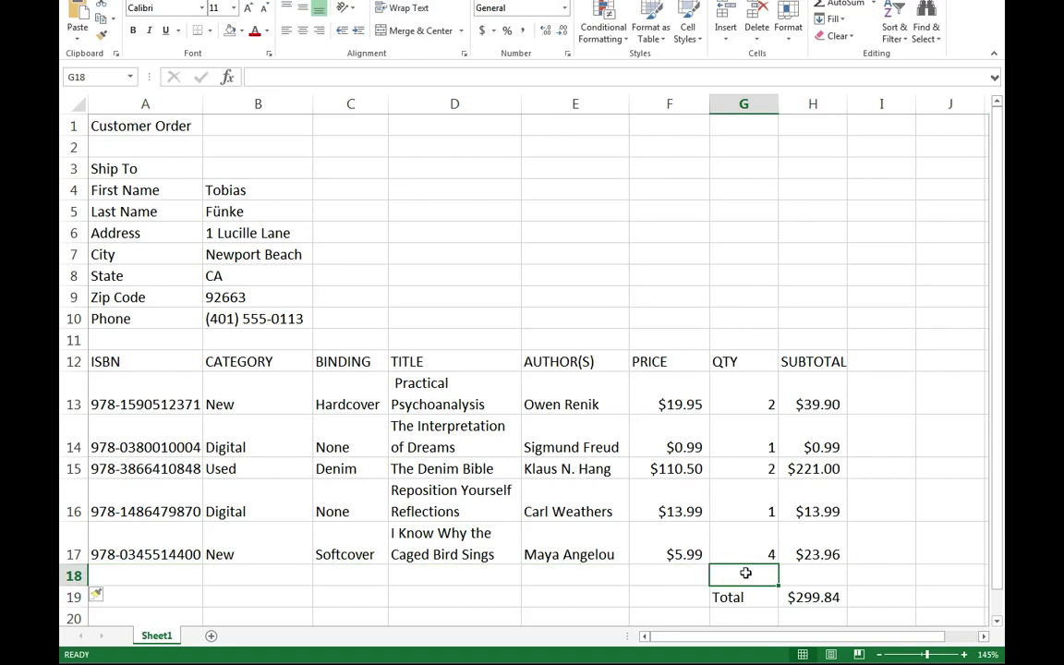
Inspect which cells the Total formula in H19 refers to, leaving the formula as it is.
{"action": "left_click", "coordinate": [818, 596]}
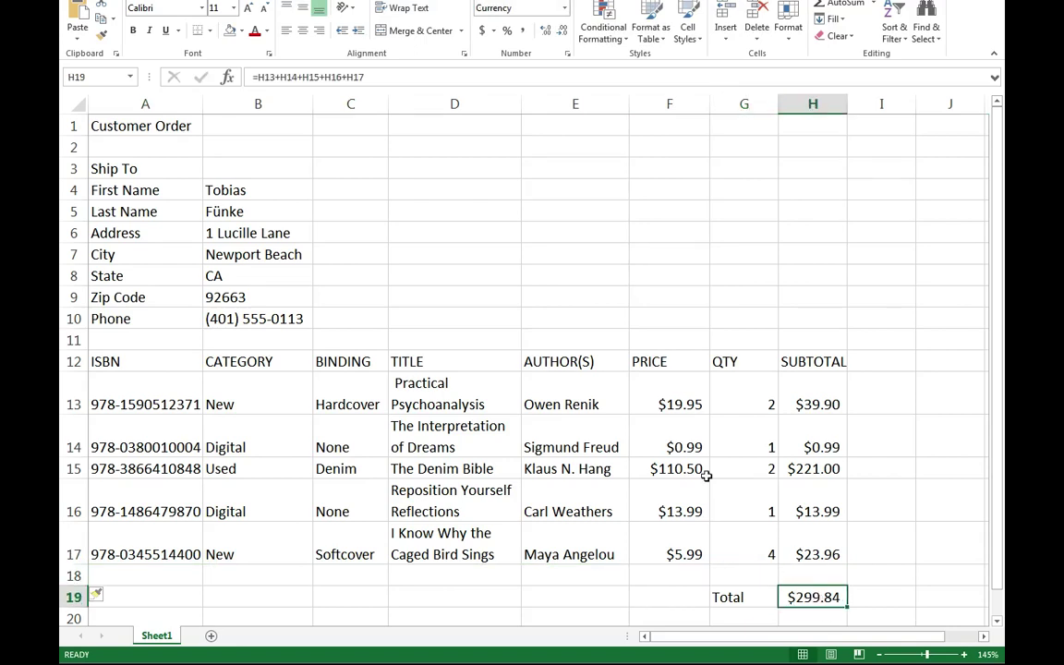
{"action": "left_click", "coordinate": [372, 72]}
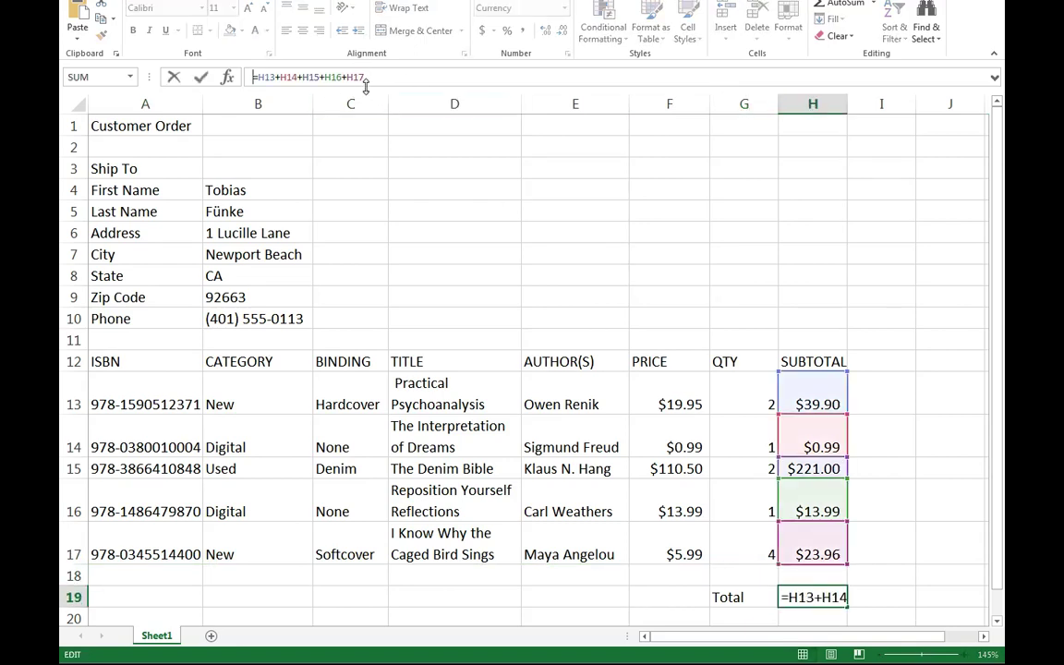
{"action": "key", "text": "ctrl+Return"}
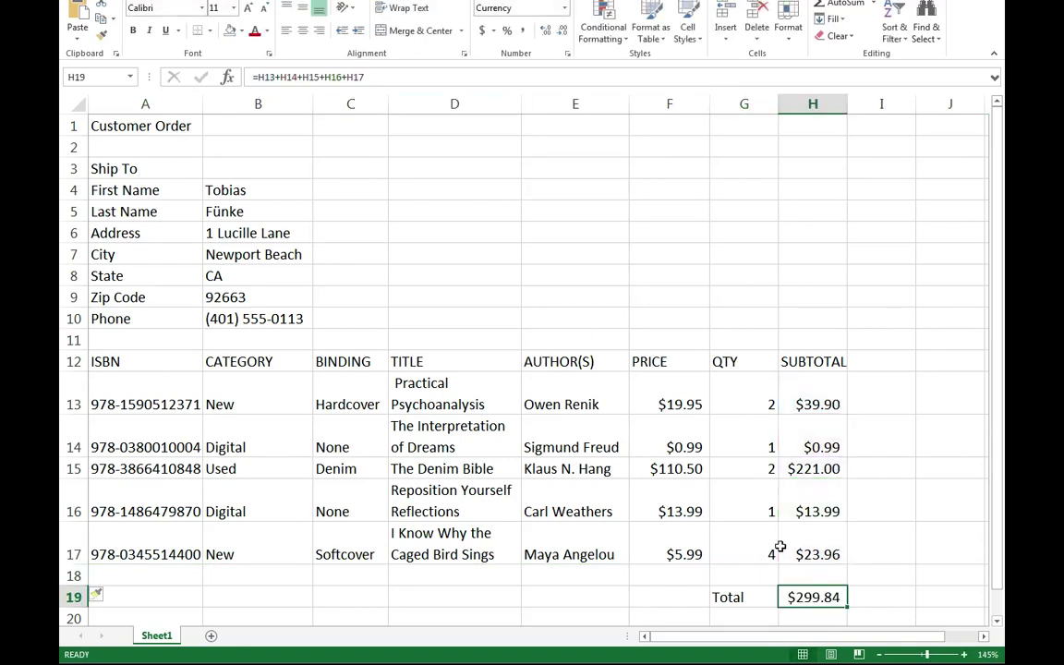
Fill in the blank row 18 with the label Shipping in G18 and the amount $10.00 in H18.
{"action": "left_click", "coordinate": [720, 572]}
{"action": "type", "text": "Shi"}
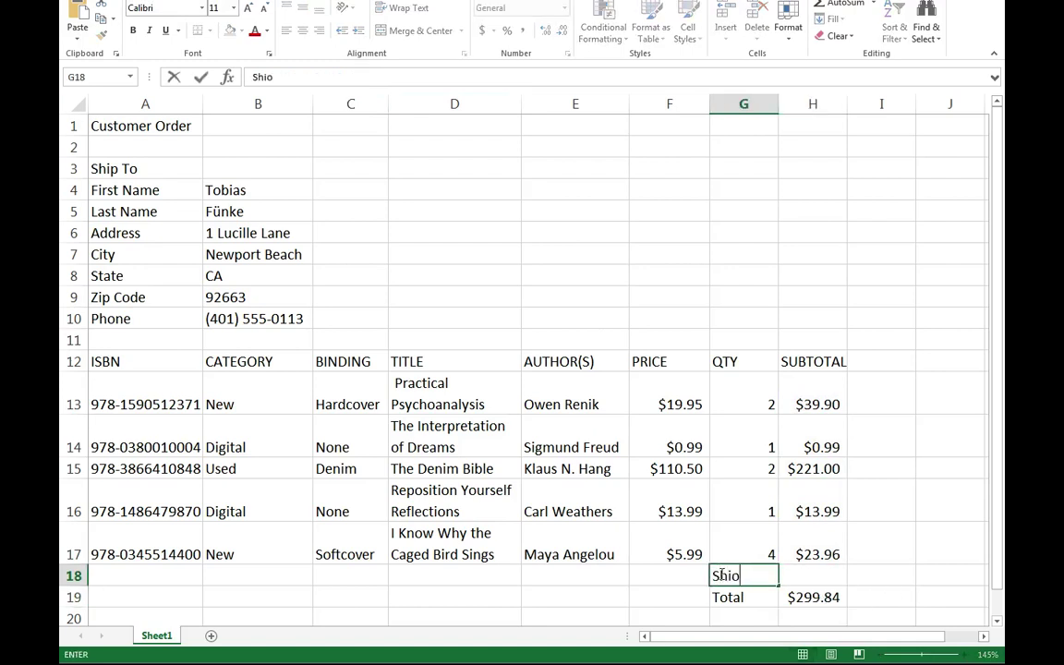
{"action": "type", "text": "pping"}
{"action": "key", "text": "Tab"}
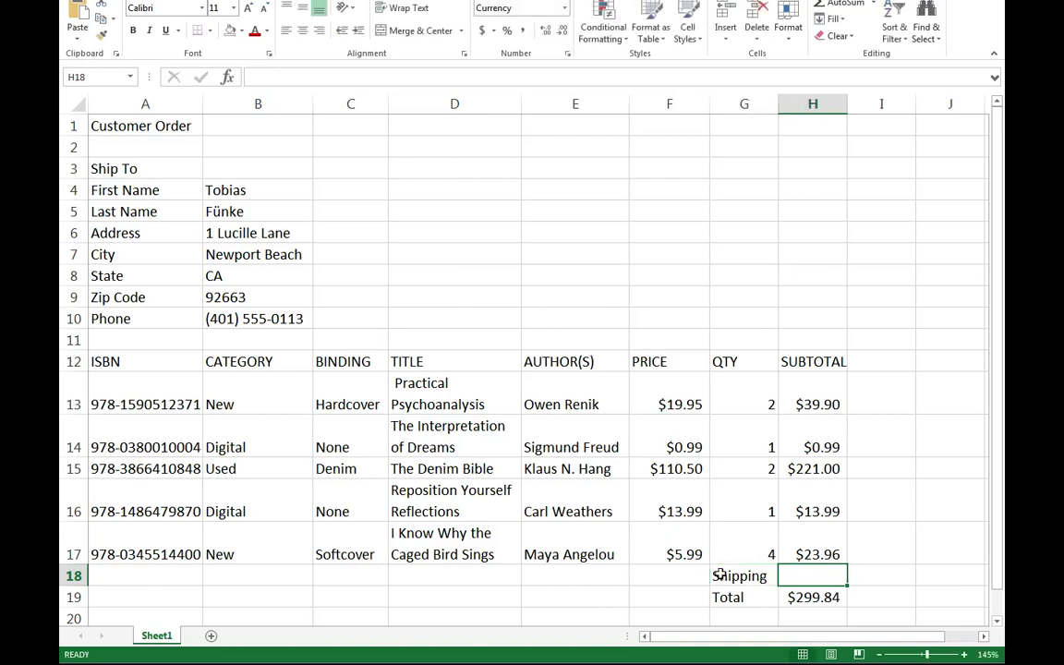
{"action": "type", "text": "$"}
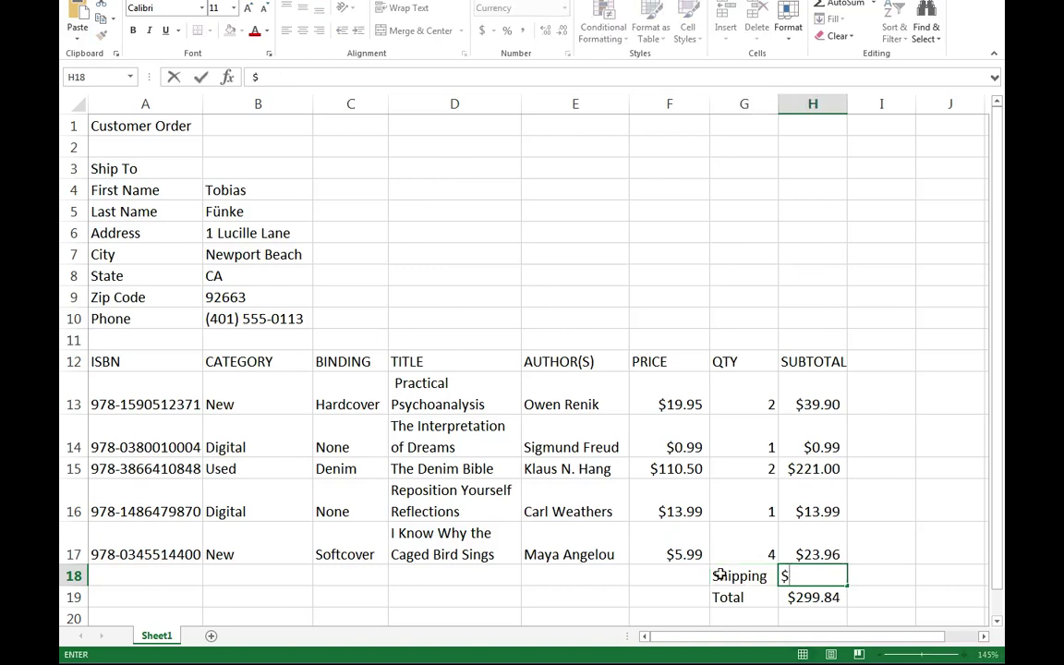
{"action": "type", "text": "10.00"}
{"action": "key", "text": "Return"}
Extend the Total formula in H19 with +H18 to include the shipping charge.
{"action": "key", "text": "Right"}
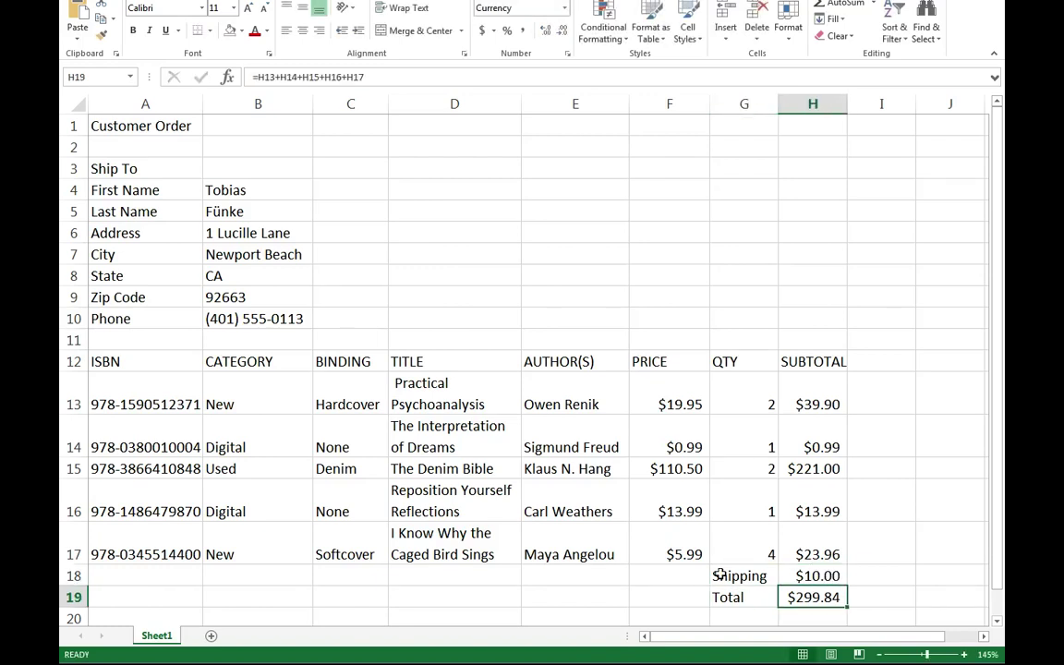
{"action": "left_click", "coordinate": [386, 77]}
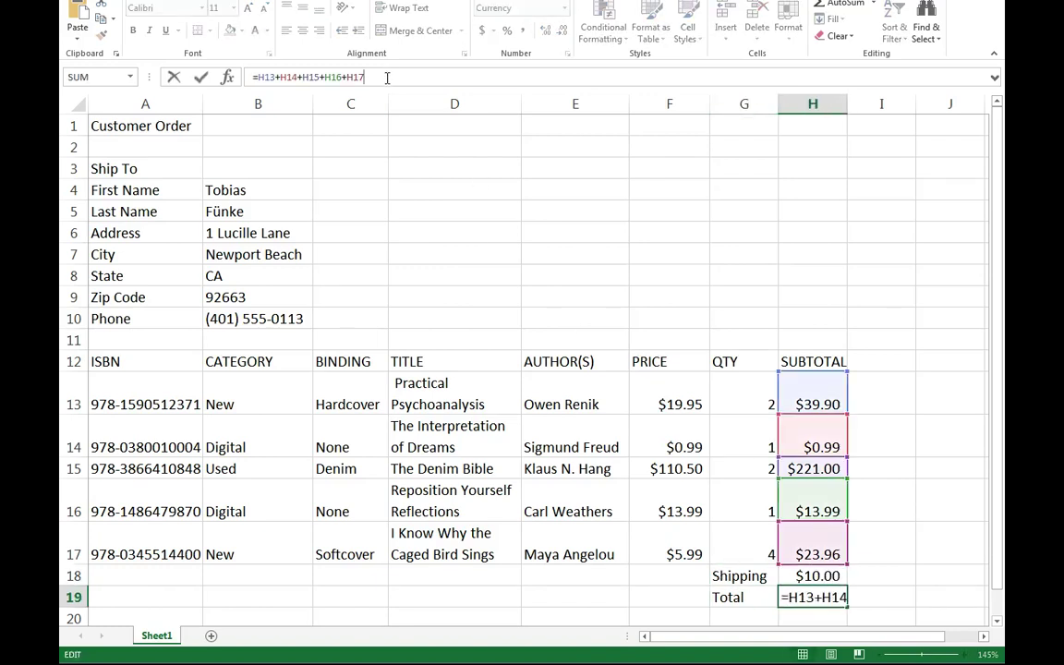
{"action": "type", "text": "+"}
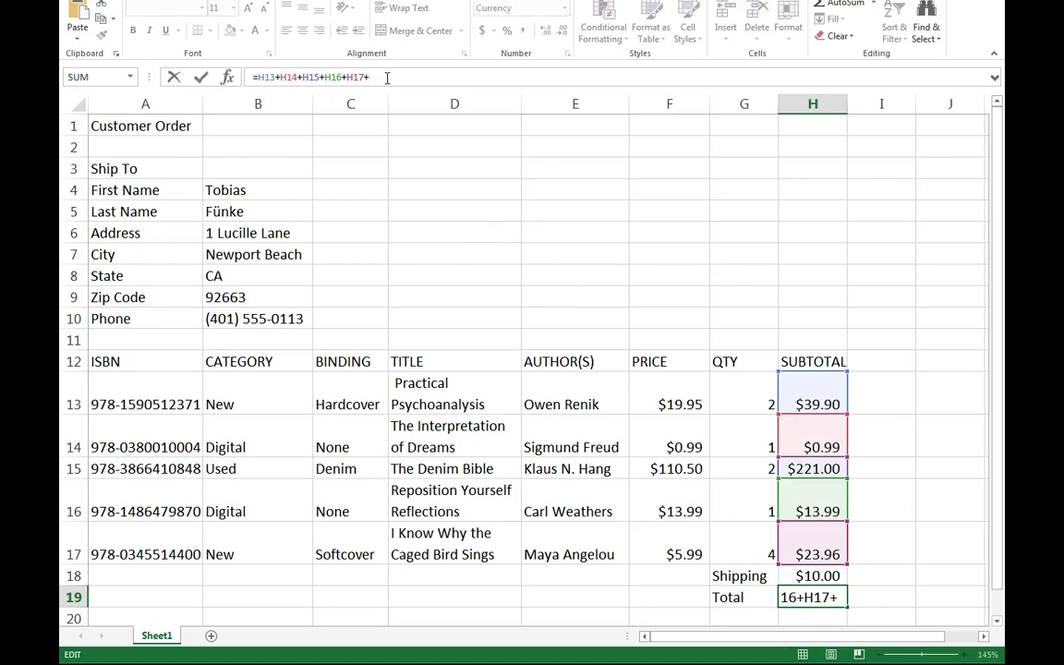
{"action": "left_click", "coordinate": [809, 575]}
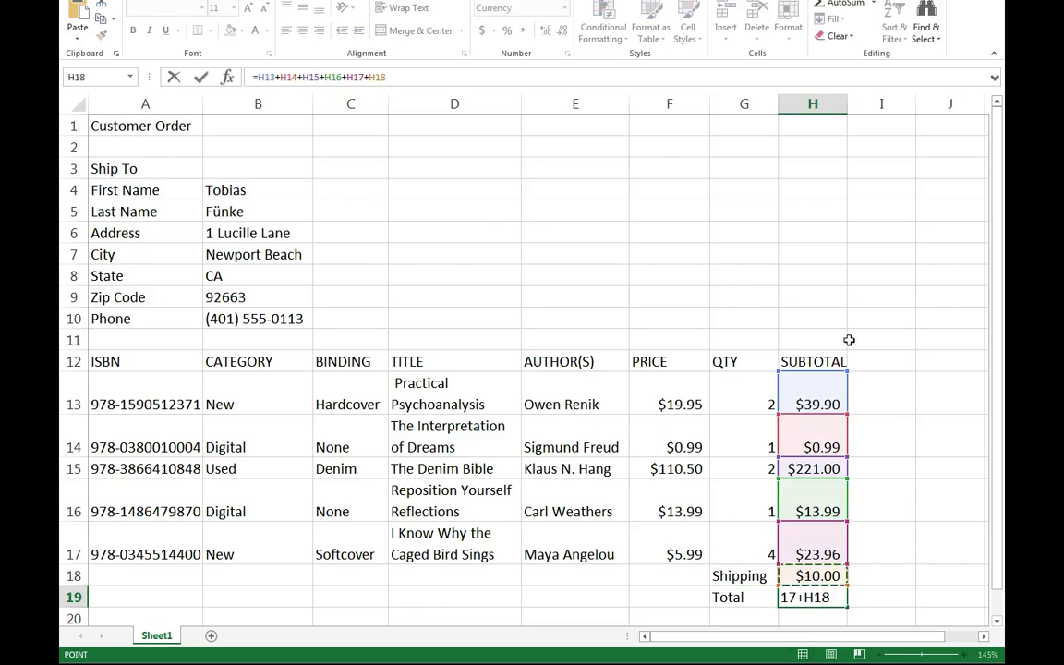
{"action": "key", "text": "Return"}
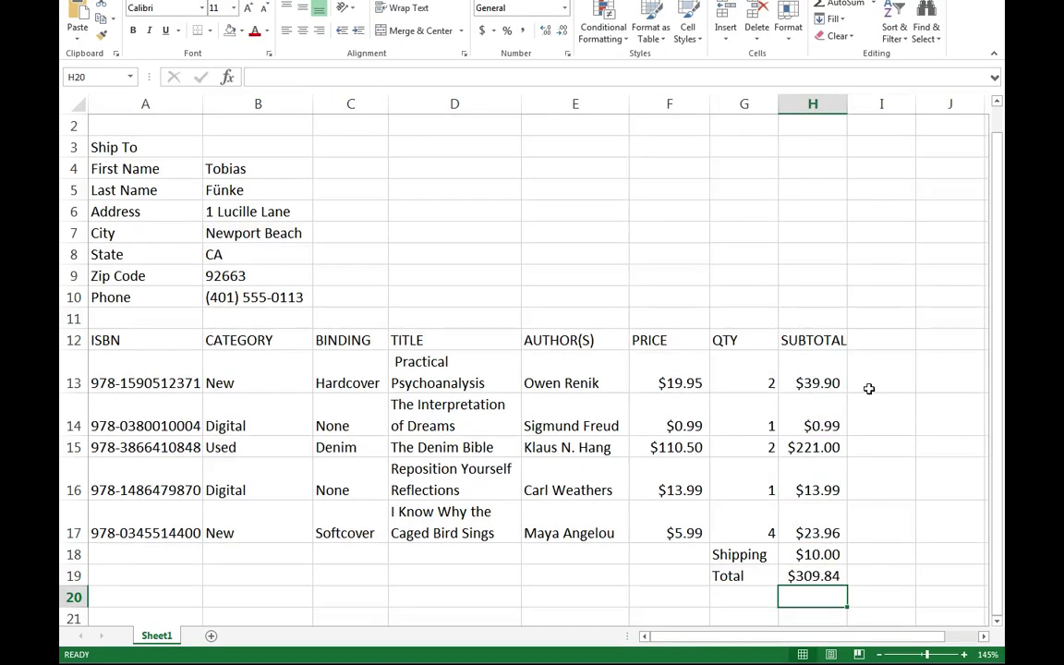
{"action": "scroll", "coordinate": [869, 389], "scroll_direction": "up", "scroll_amount": 1}
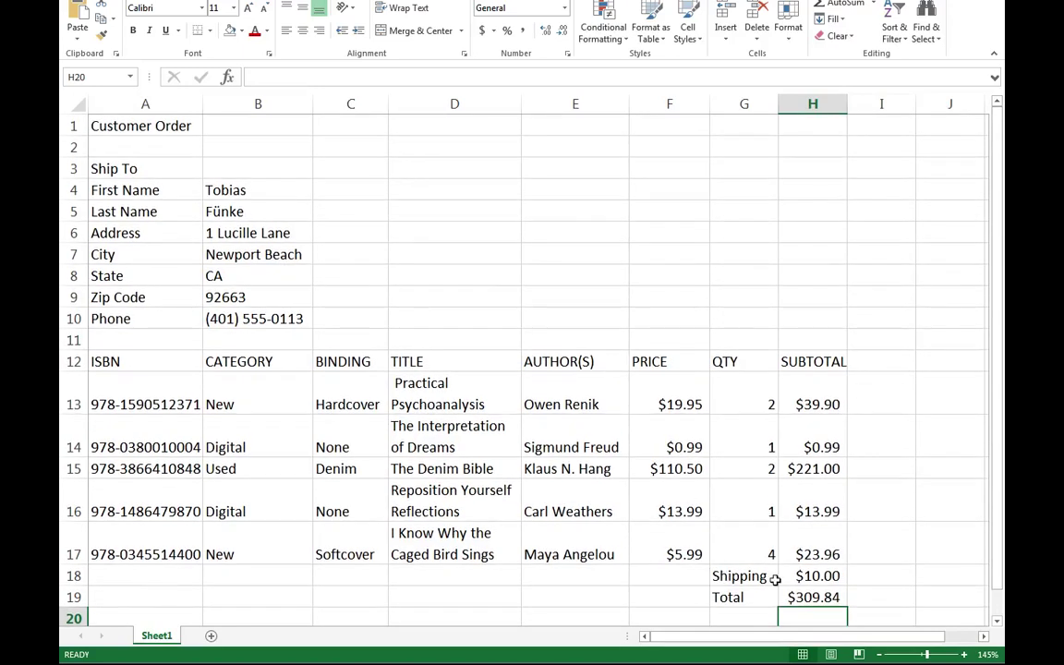